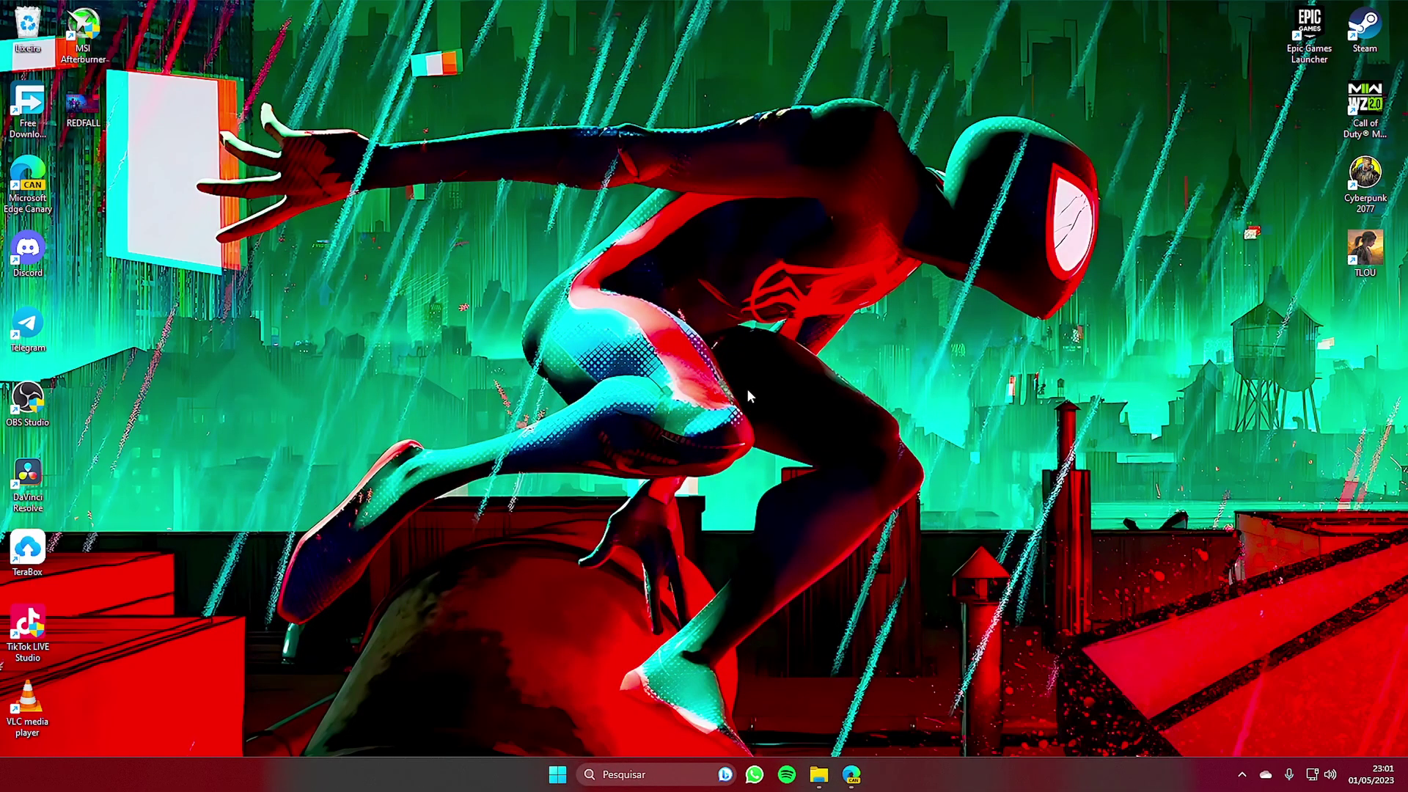
# - Switch to Microsoft Edge and open the download page of the Ryujinx website
pyautogui.click(851, 774)
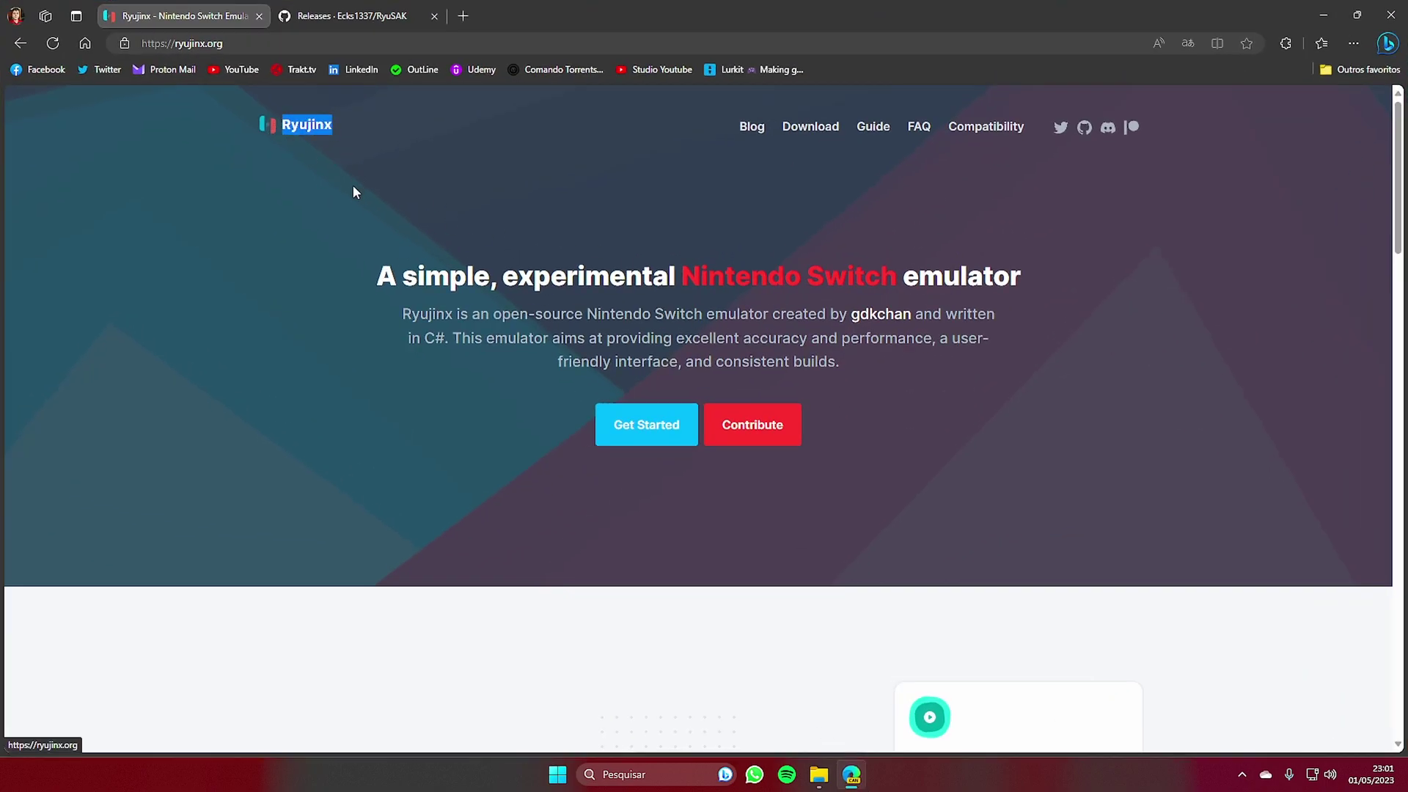
pyautogui.click(639, 436)
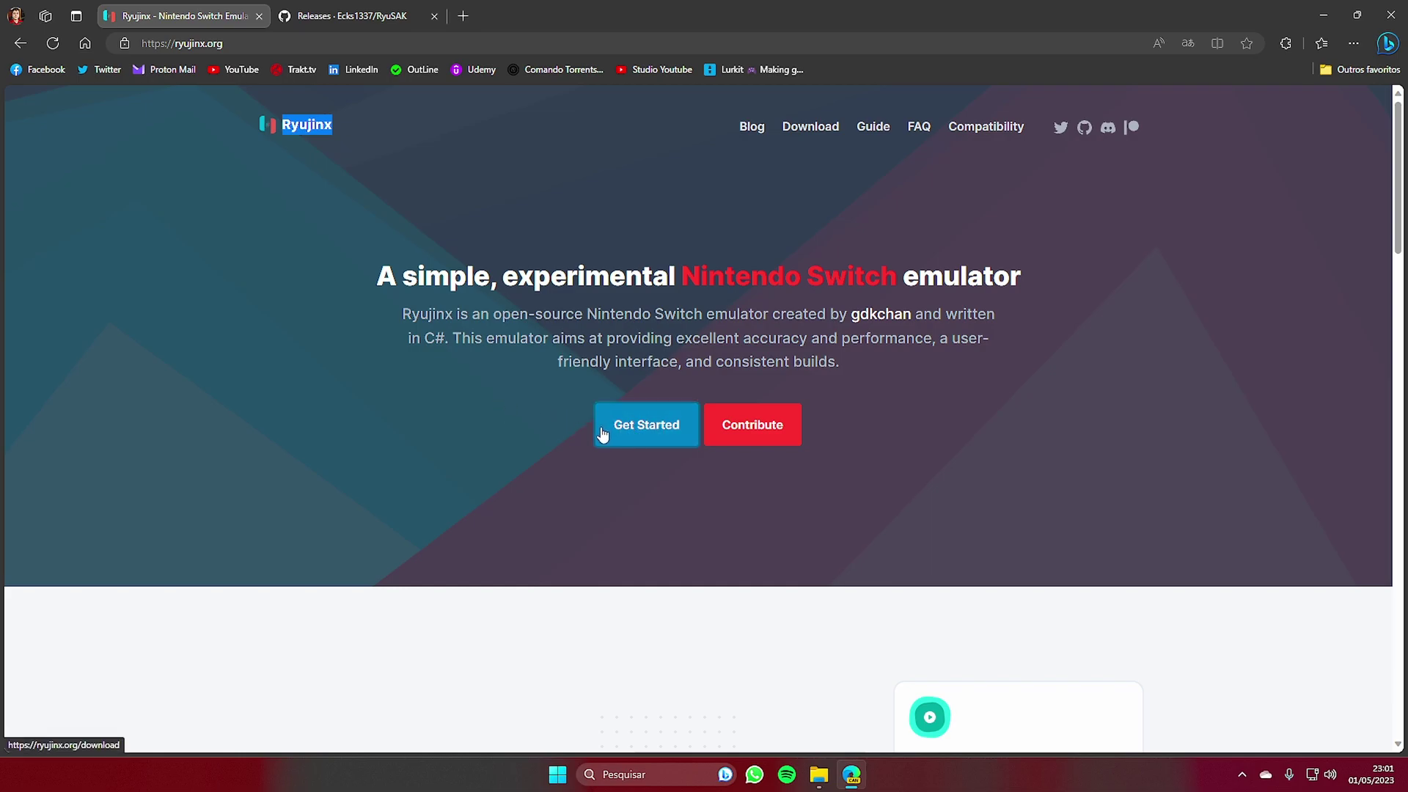
pyautogui.click(604, 430)
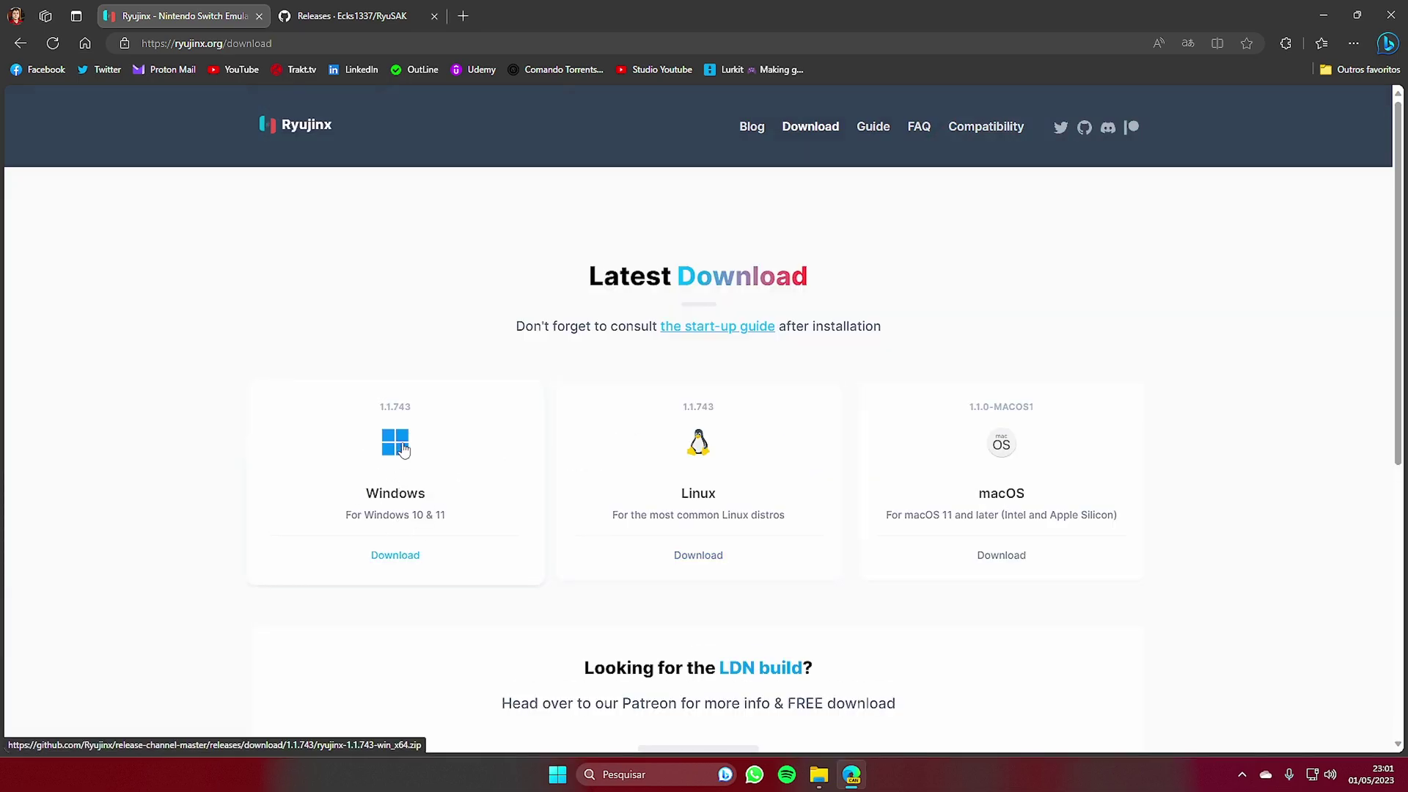
# - Try to download the Windows build of Ryujinx
pyautogui.click(396, 556)
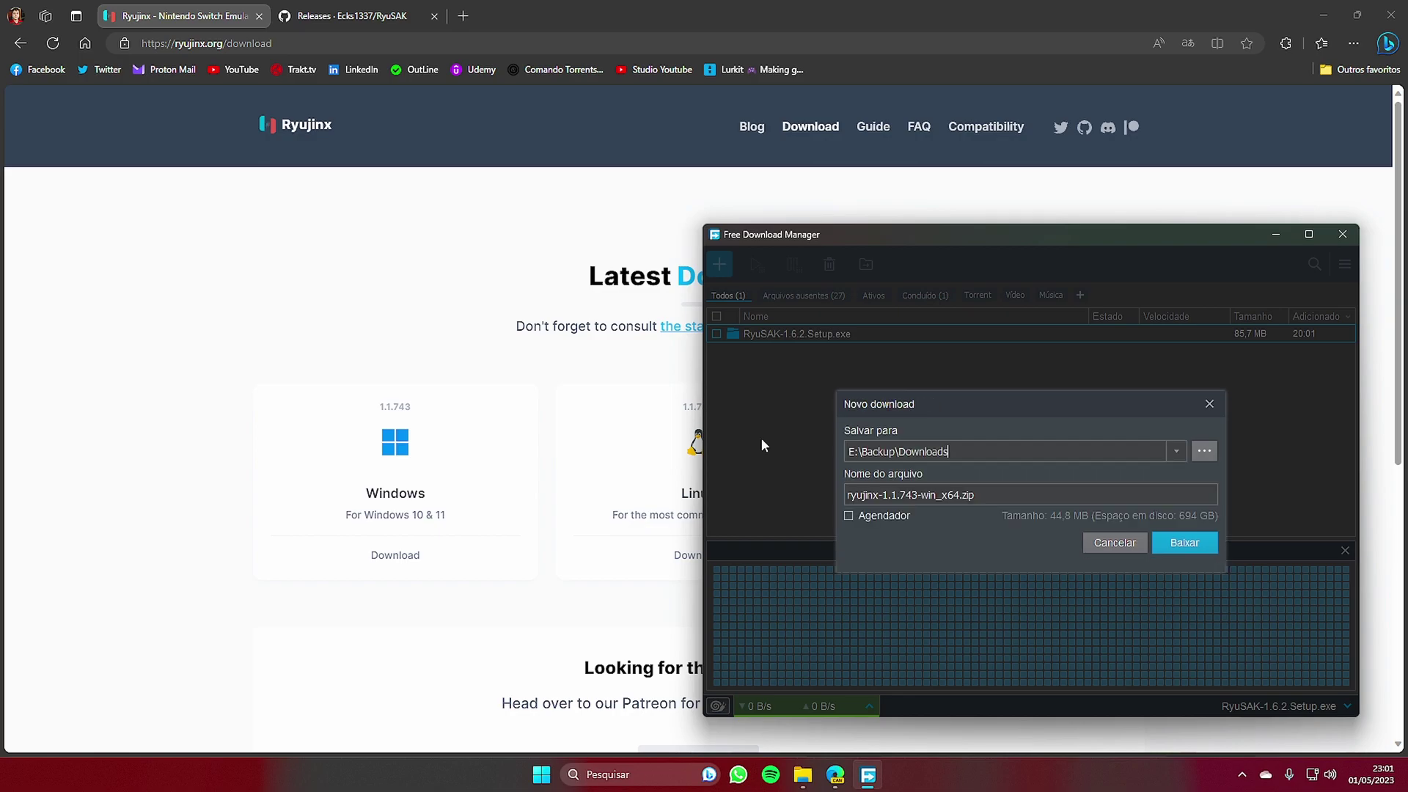
pyautogui.click(1130, 547)
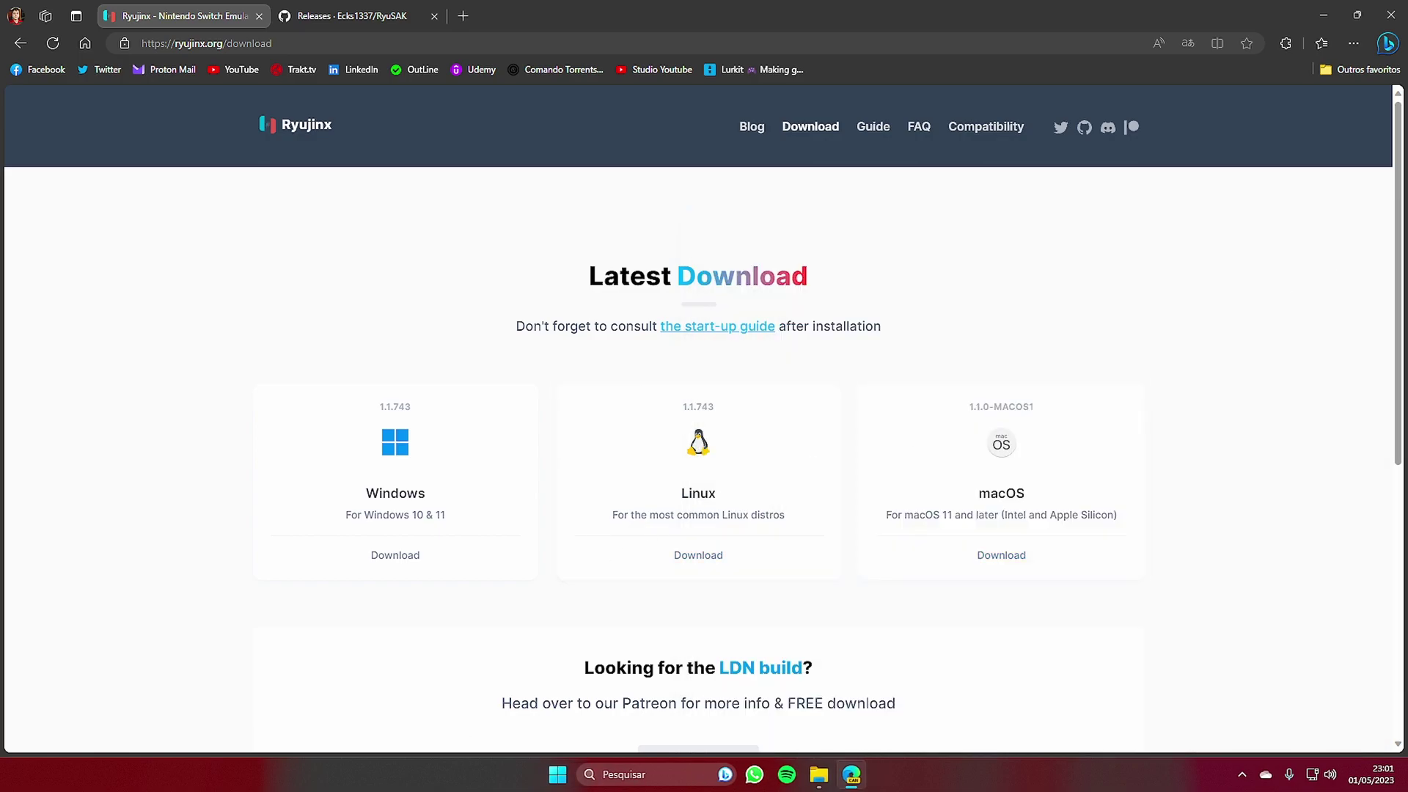
pyautogui.click(992, 538)
# - Examine the v1.6.2 release assets on the RyuSAK GitHub releases page
pyautogui.click(399, 7)
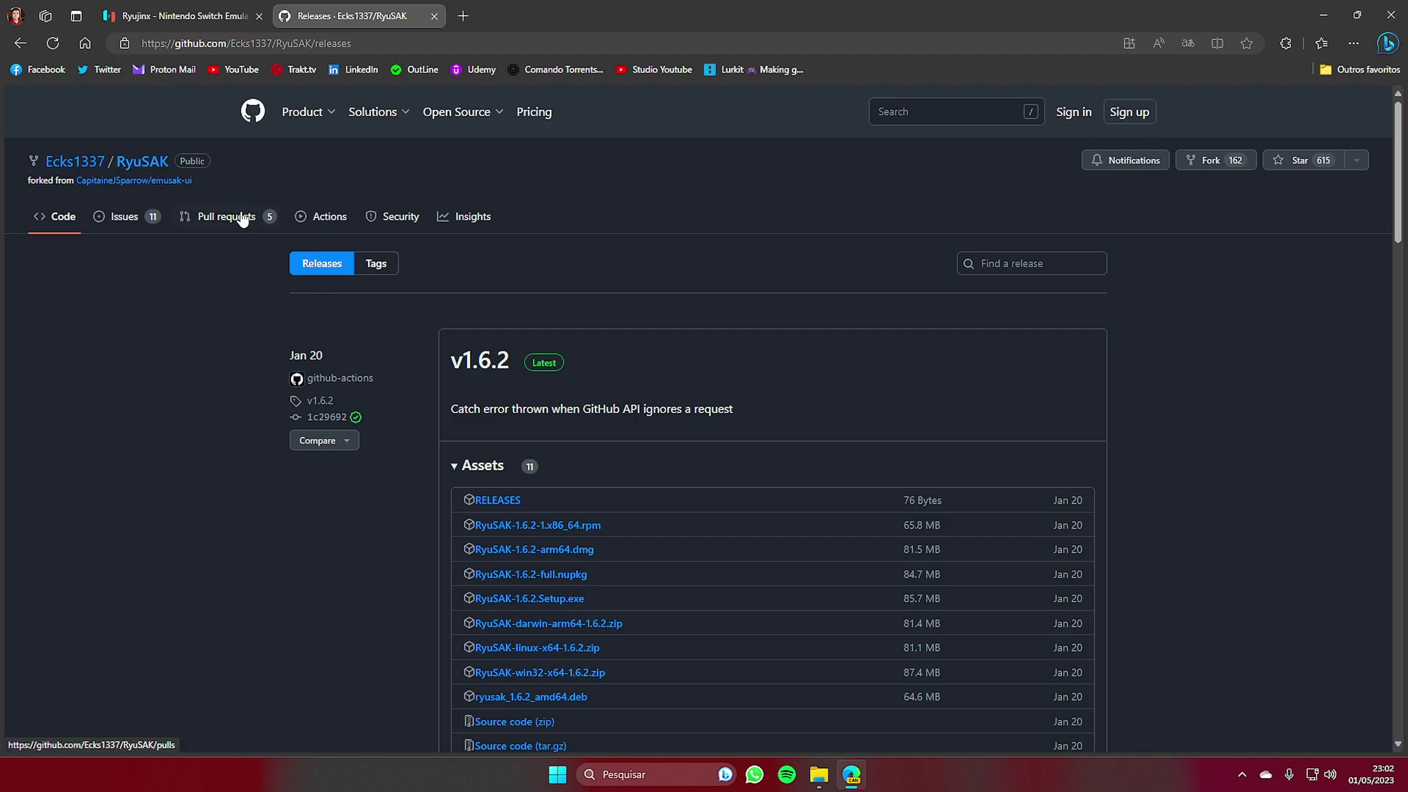
pyautogui.moveTo(304, 111)
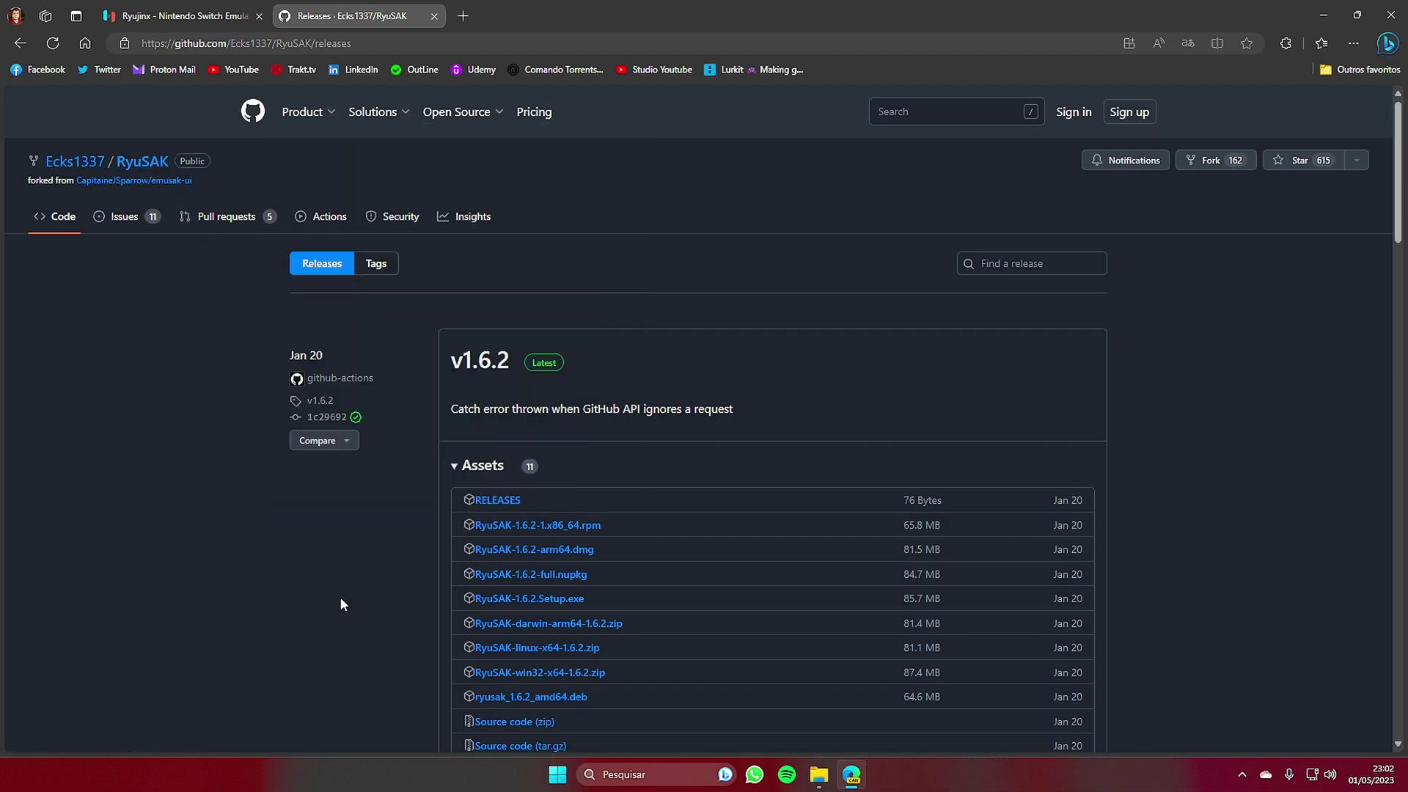
pyautogui.scroll(-1, 340, 604)
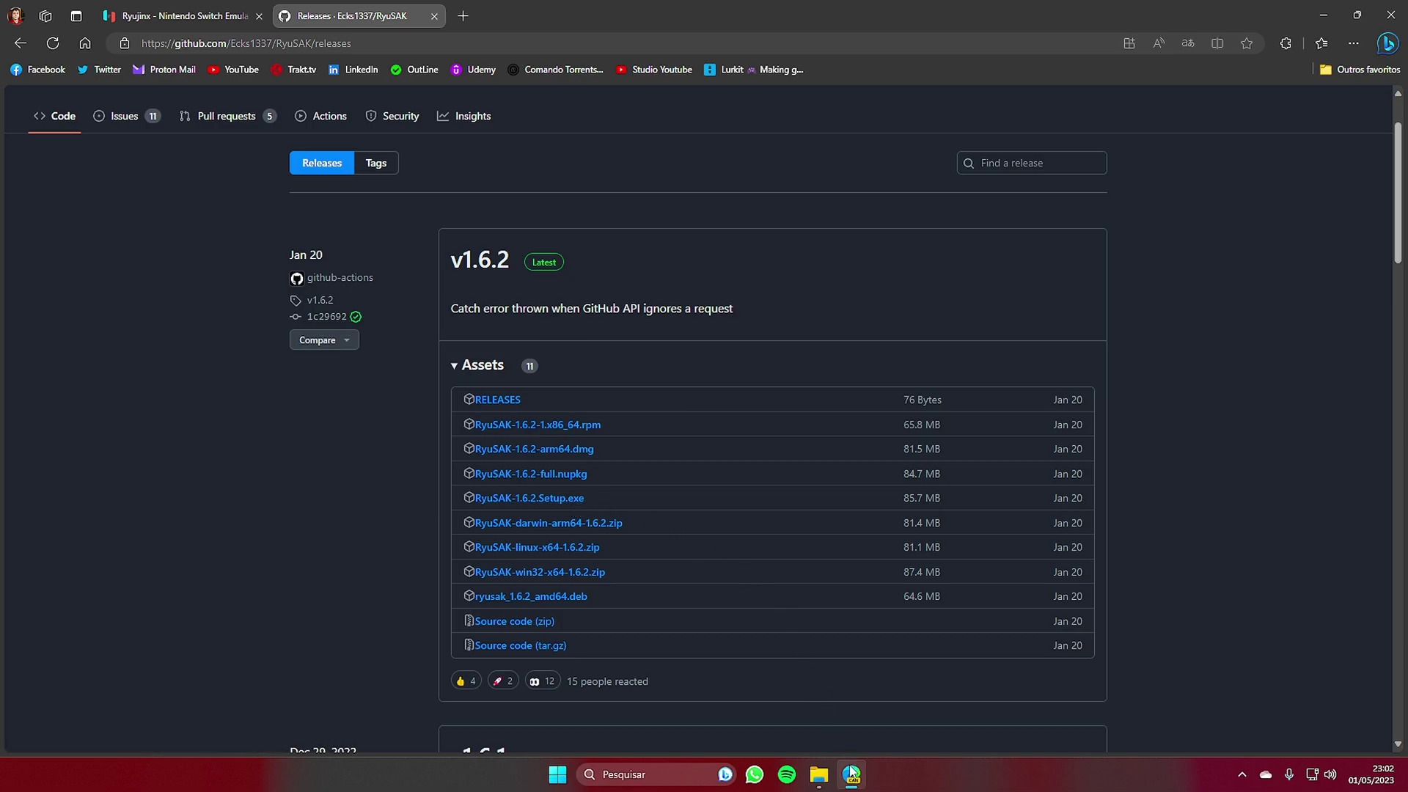
# - Switch to File Explorer and extract the ryujinx-1.1.742-win_x64 archive directly into Downloads with 7-Zip
pyautogui.click(819, 774)
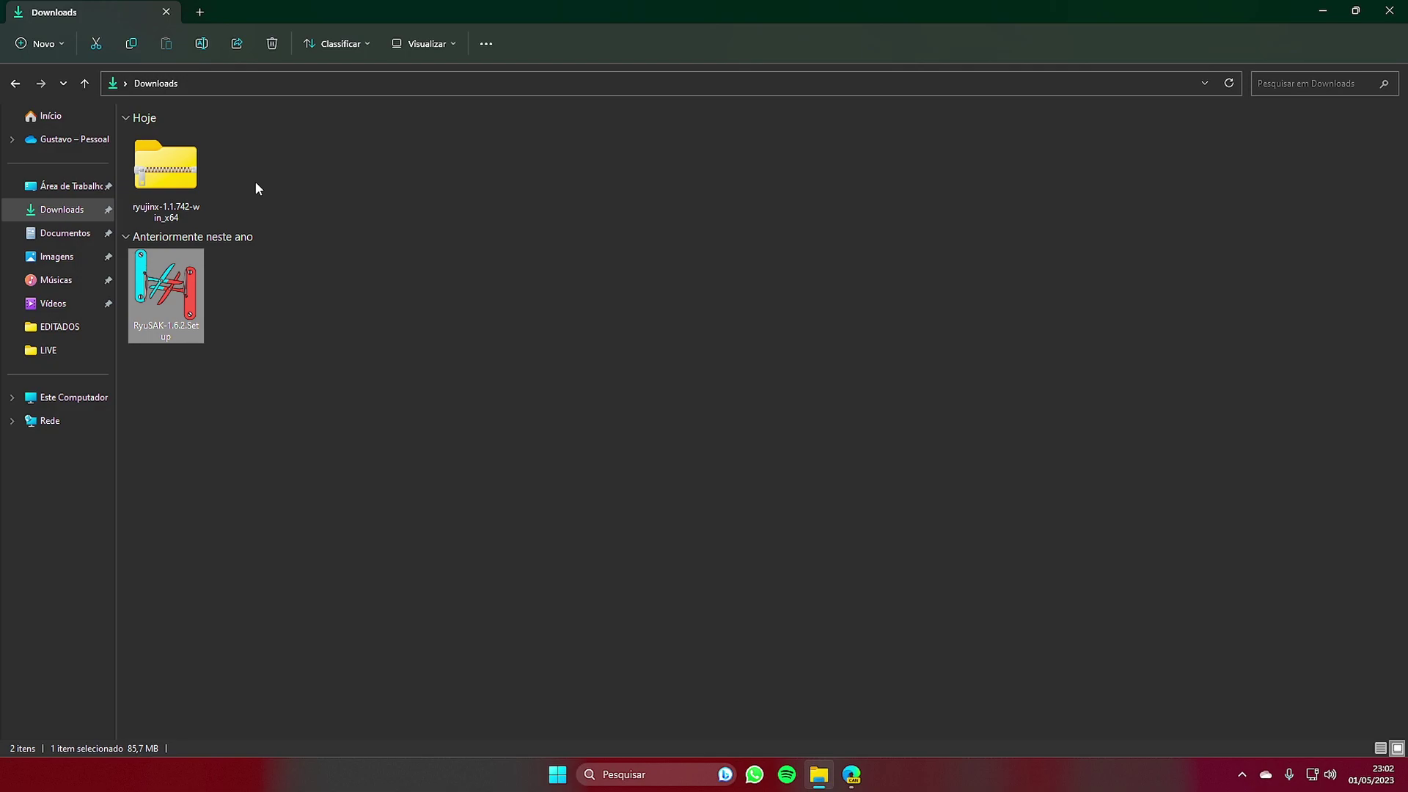
pyautogui.click(192, 176)
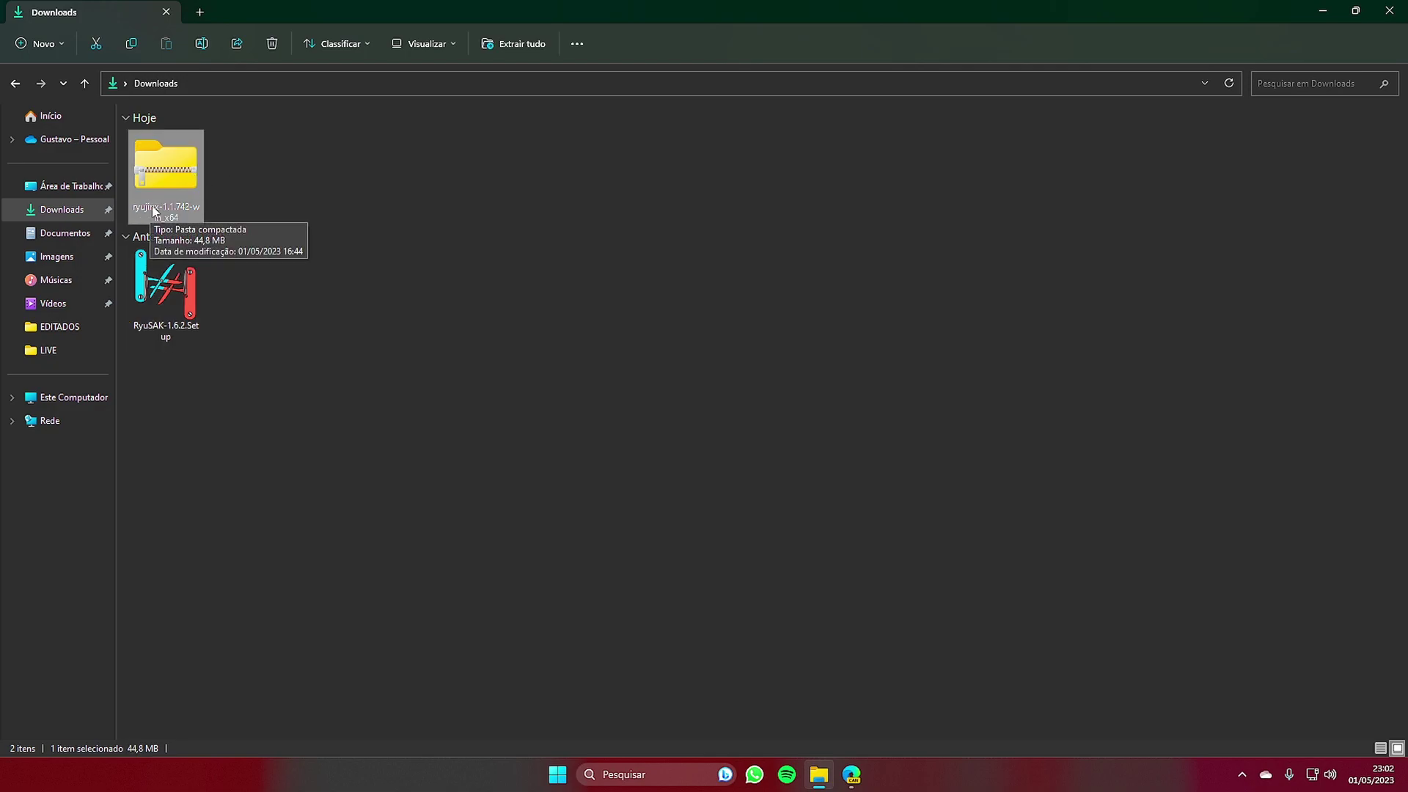
pyautogui.rightClick(167, 180)
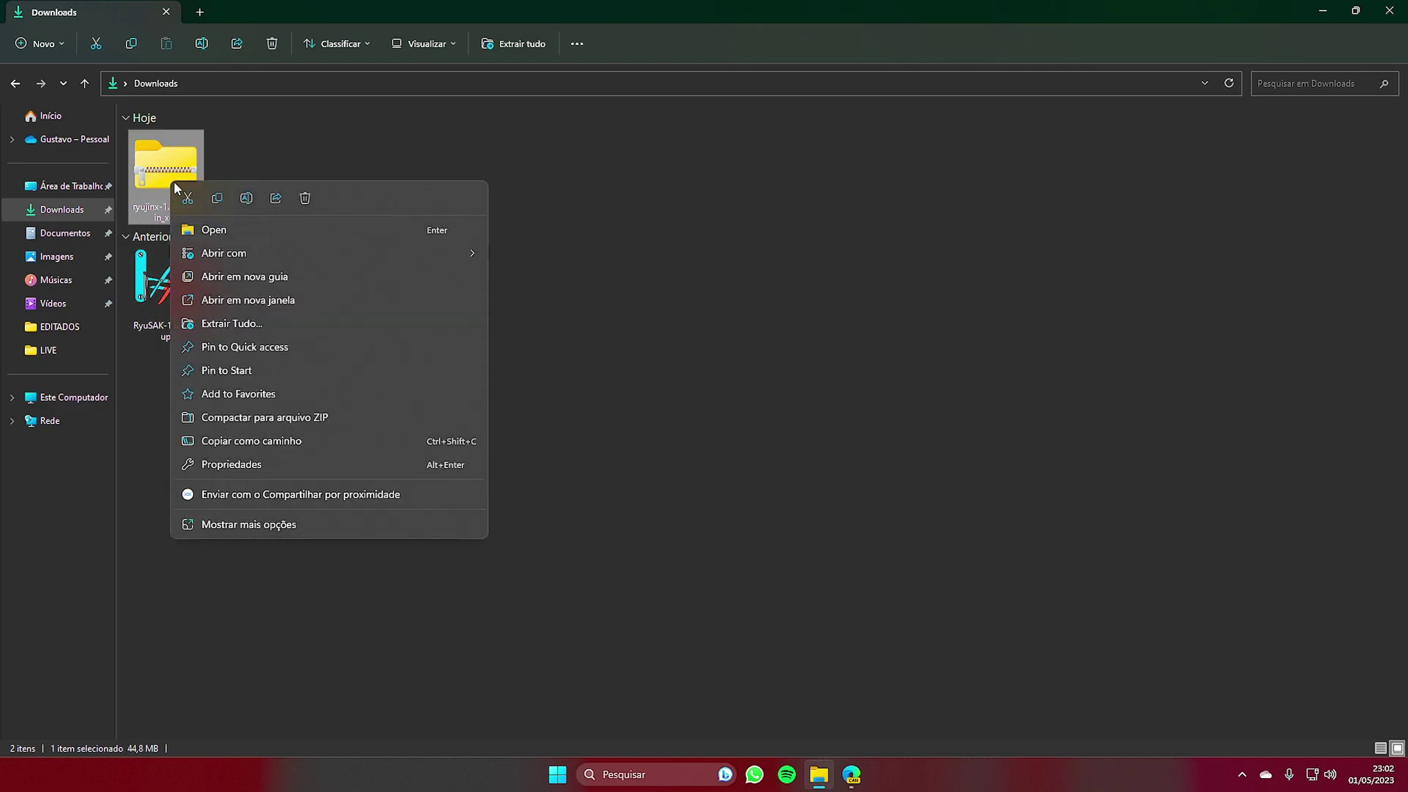
pyautogui.click(234, 524)
pyautogui.moveTo(304, 279)
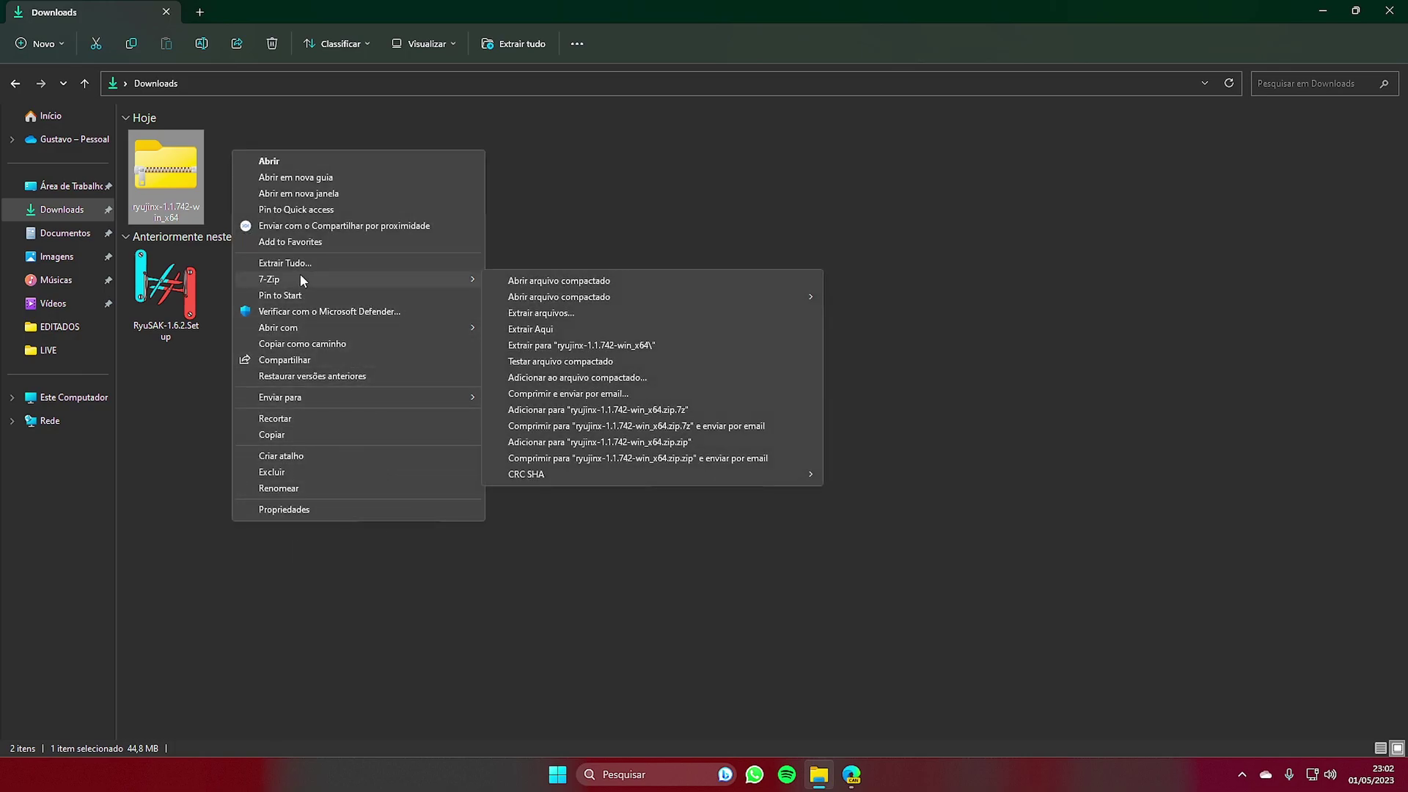
pyautogui.click(555, 331)
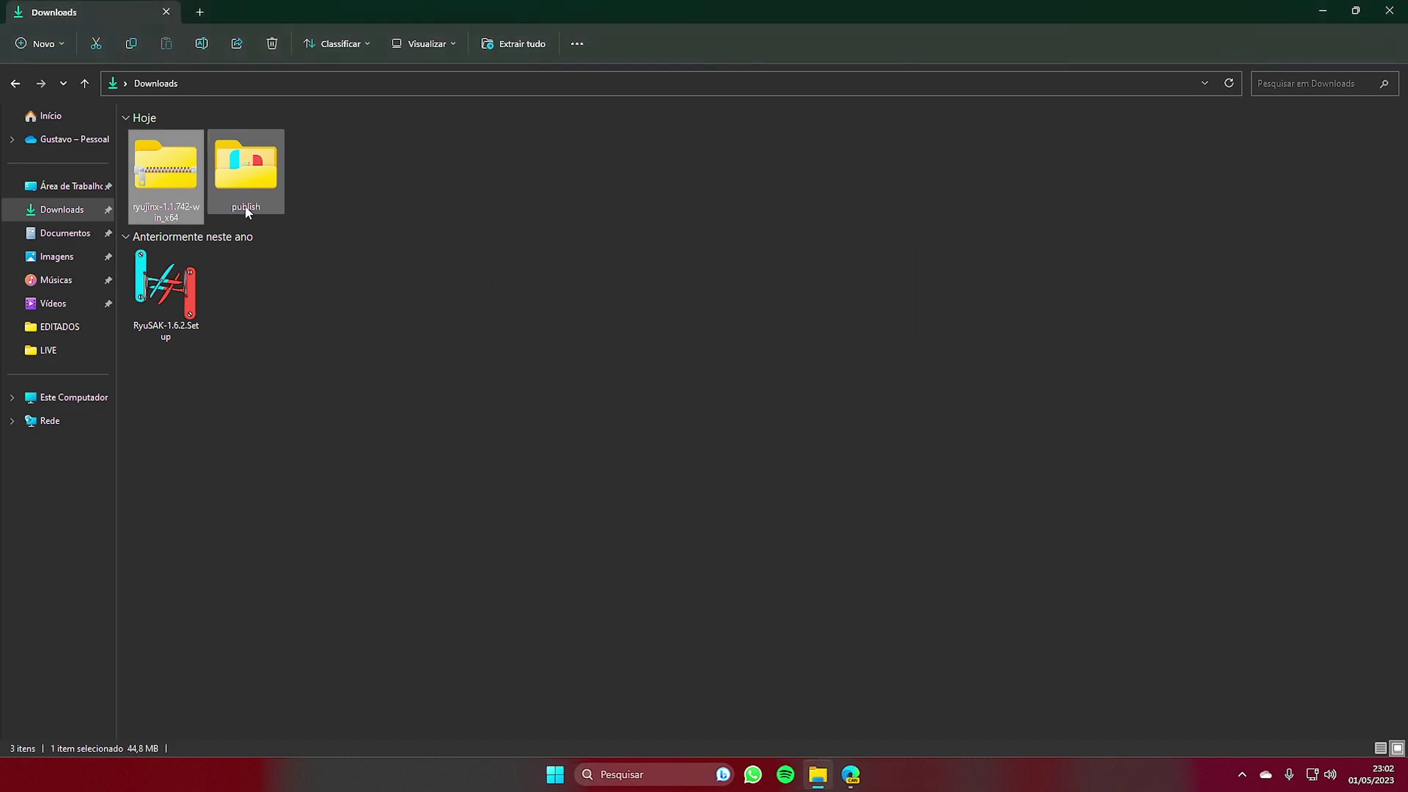
pyautogui.moveTo(376, 196); pyautogui.dragTo(323, 166)
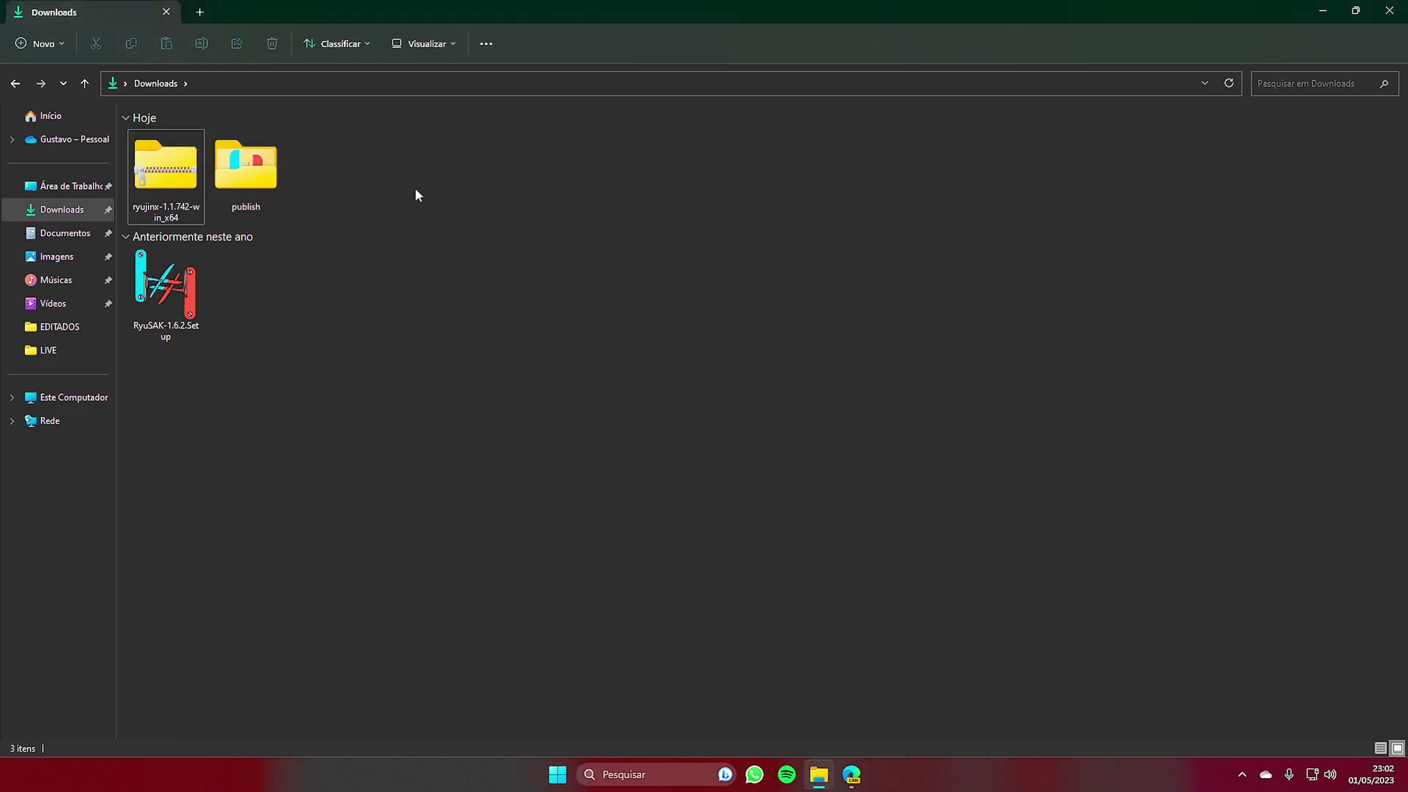
# - Move the extracted publish folder from Downloads to the root of Disco Local (C:)
pyautogui.click(253, 180)
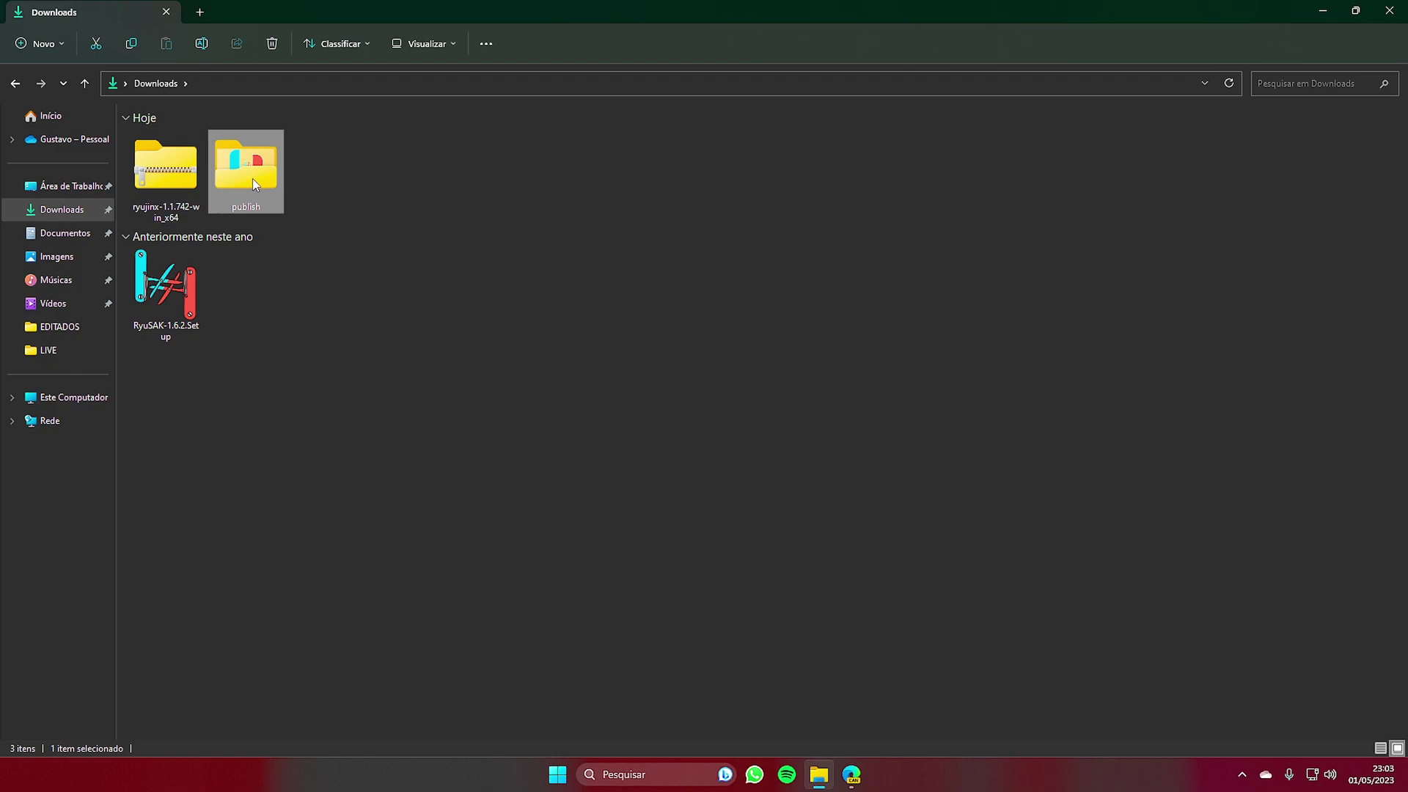
pyautogui.rightClick(254, 184)
pyautogui.click(272, 196)
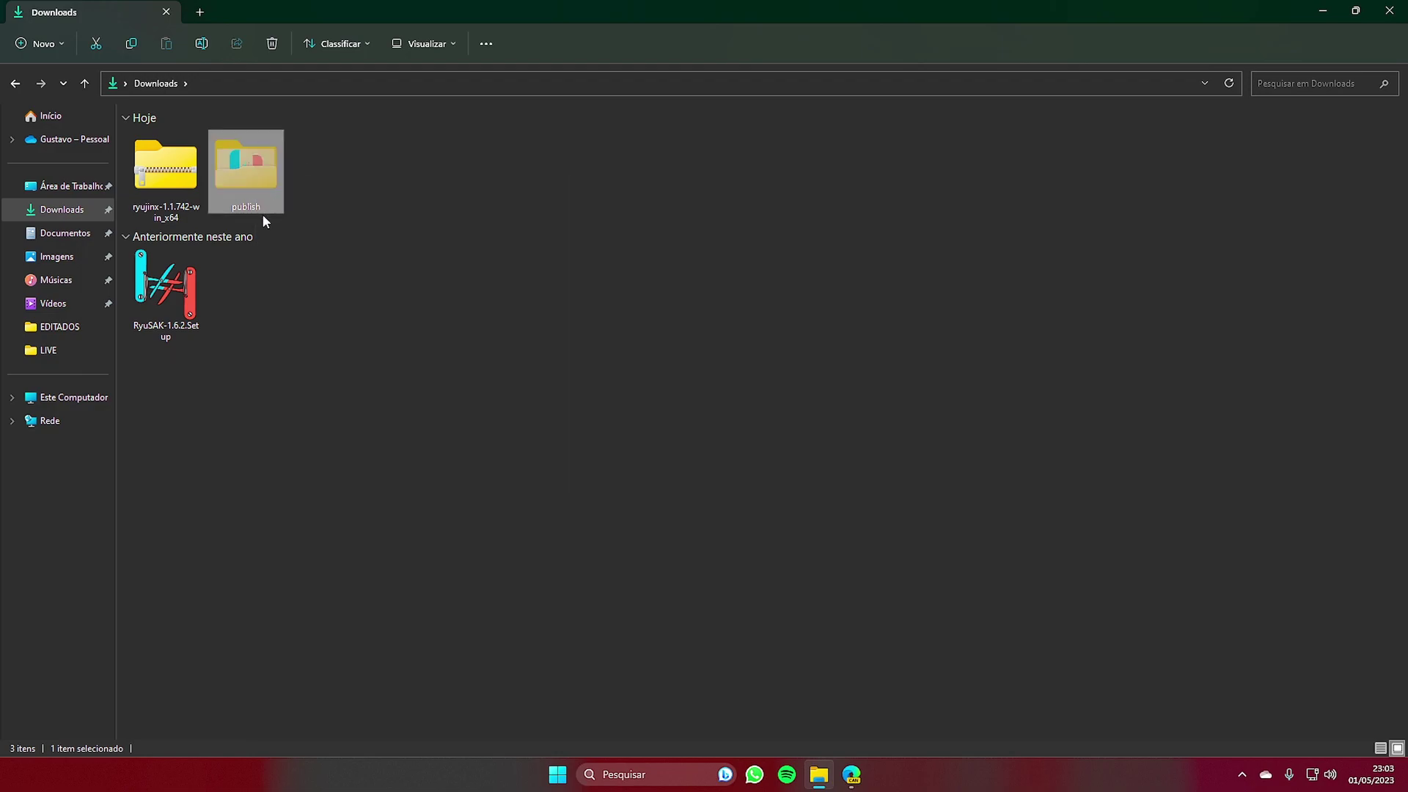
pyautogui.click(55, 401)
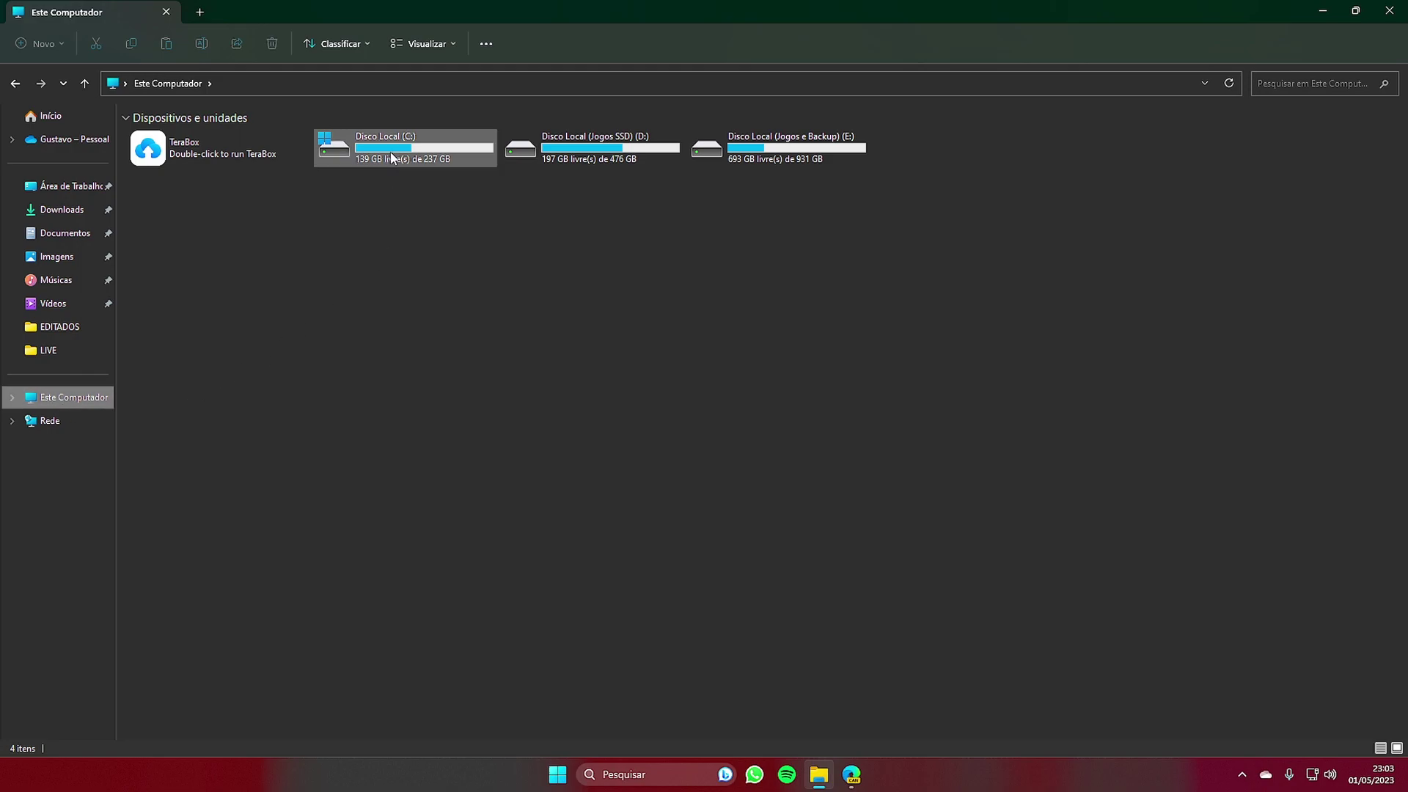
pyautogui.doubleClick(389, 137)
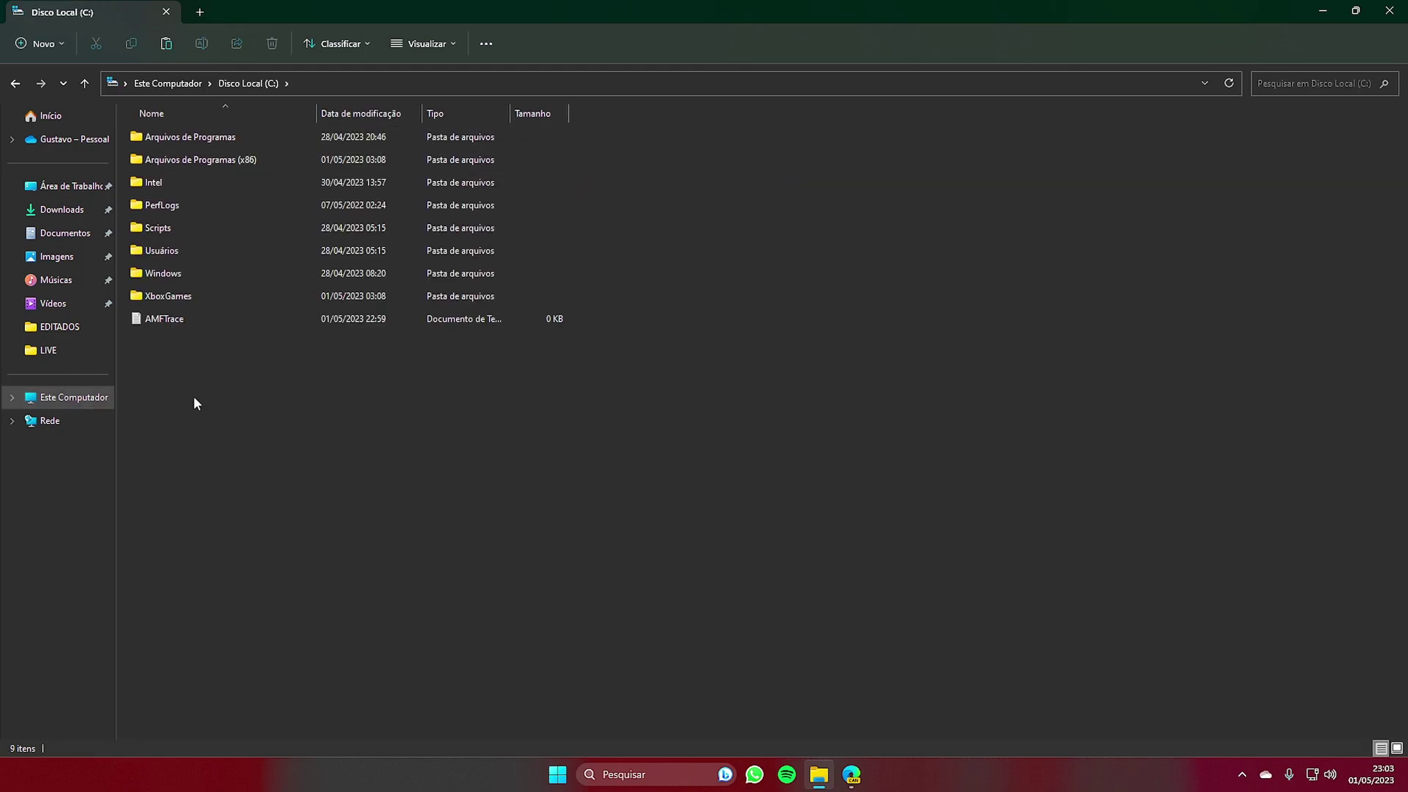
pyautogui.rightClick(244, 402)
pyautogui.click(304, 387)
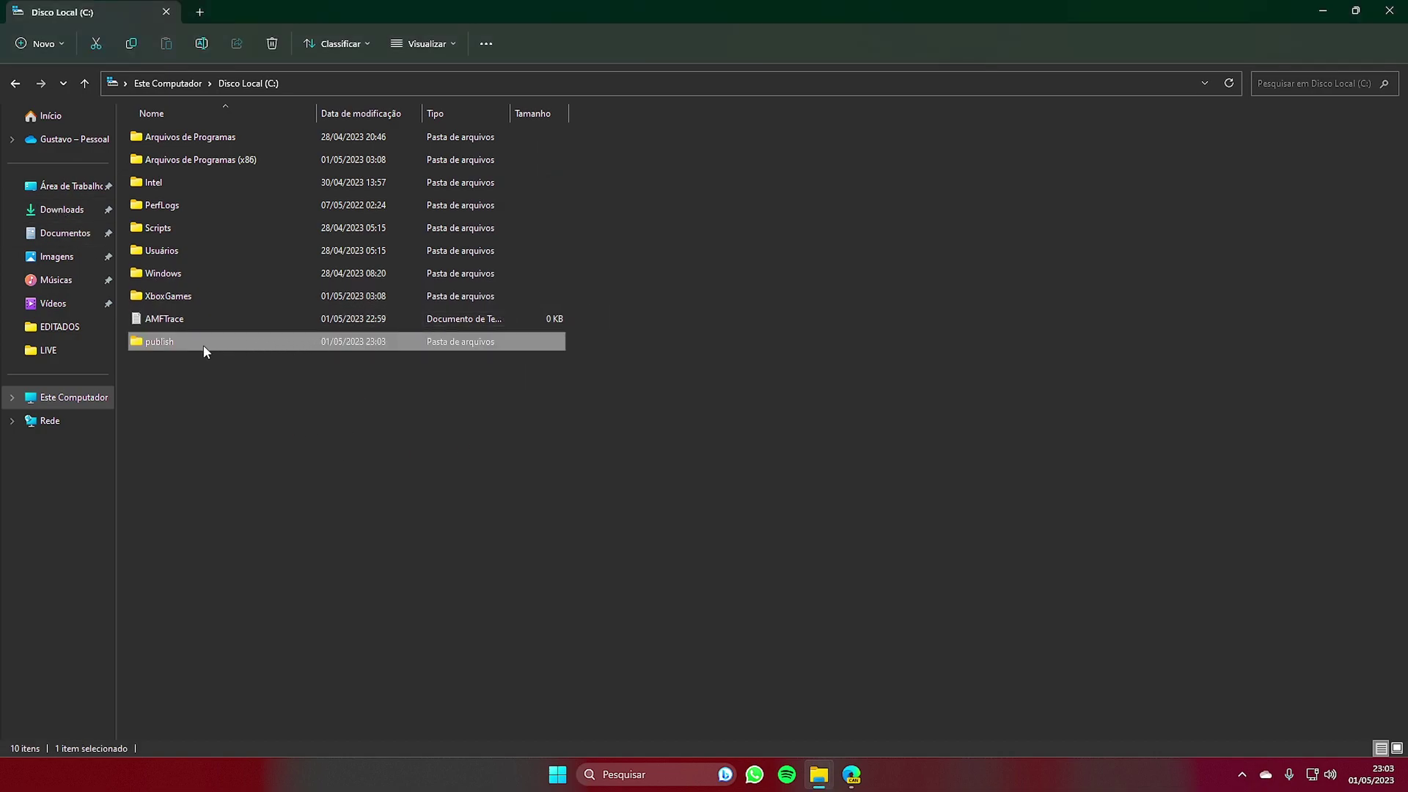
# - Create a desktop shortcut to the Ryujinx application in C:\publish and place it near the middle of the desktop
pyautogui.doubleClick(206, 349)
pyautogui.click(163, 436)
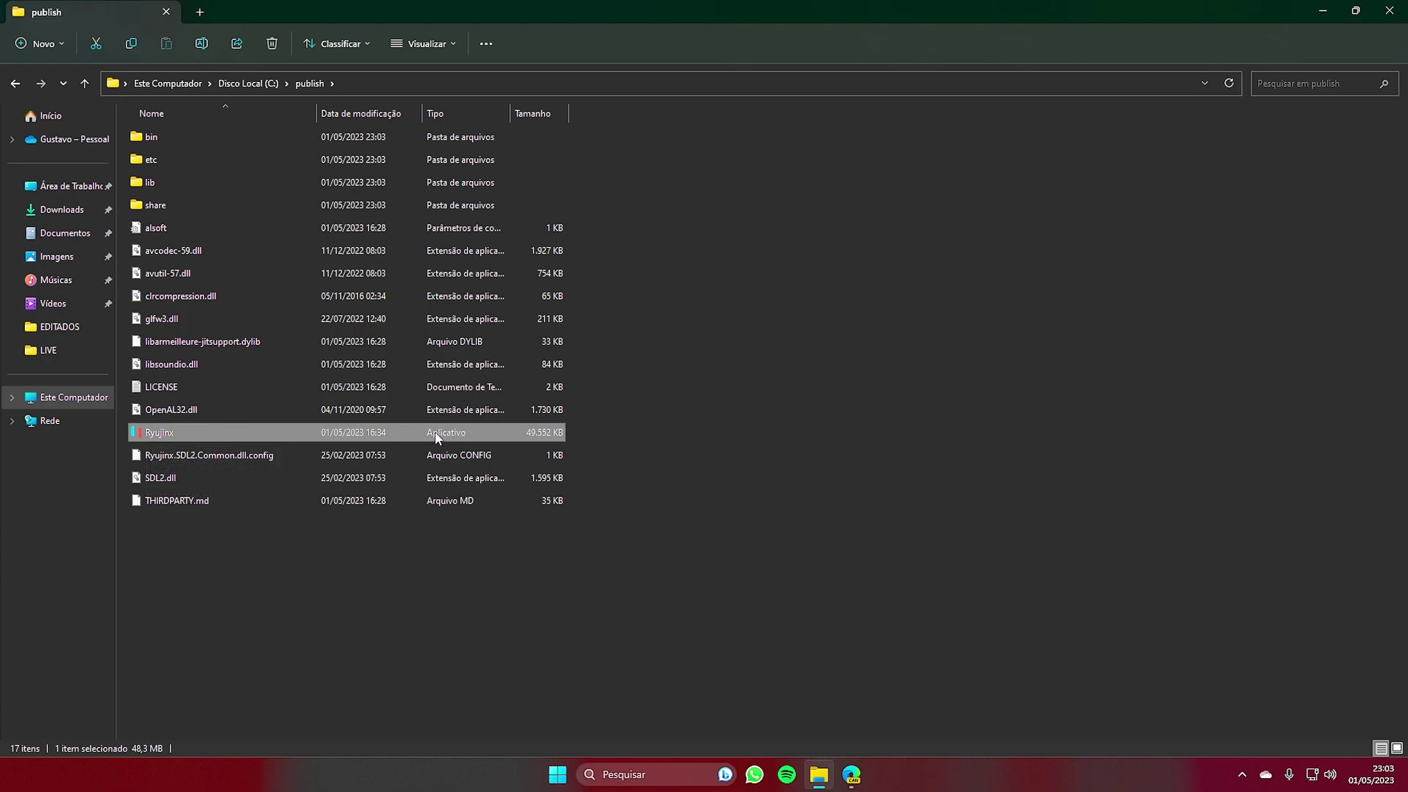
pyautogui.rightClick(159, 434)
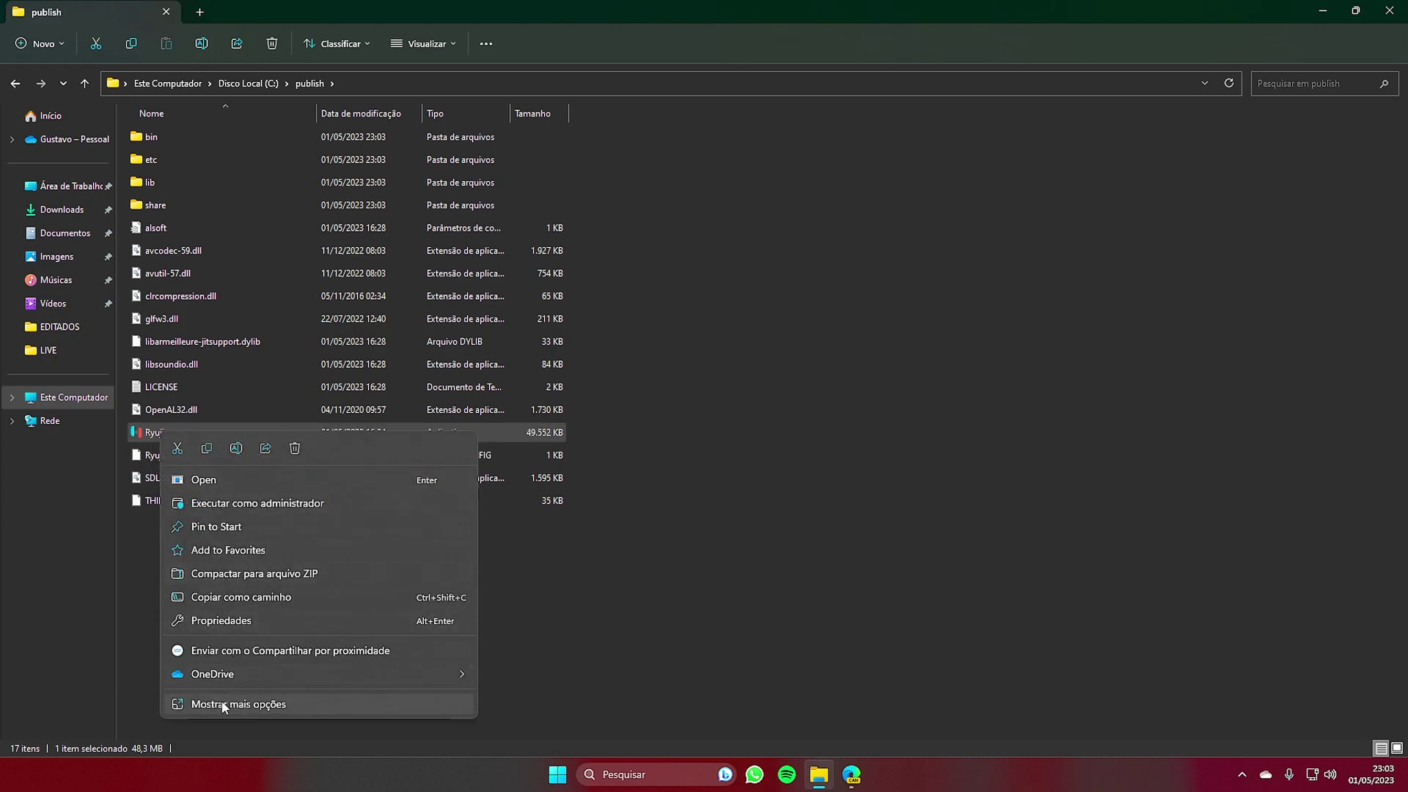
pyautogui.click(230, 706)
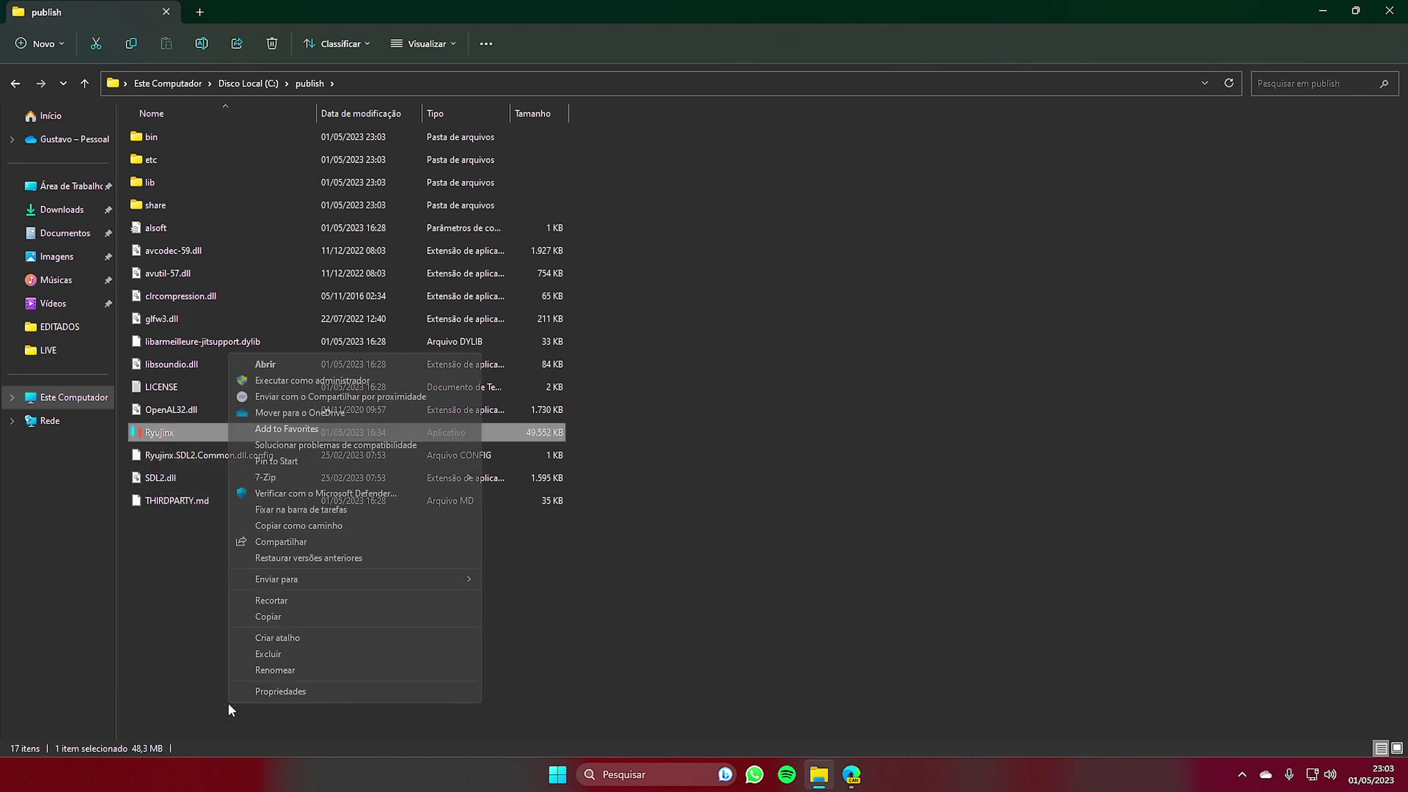
pyautogui.moveTo(300, 581)
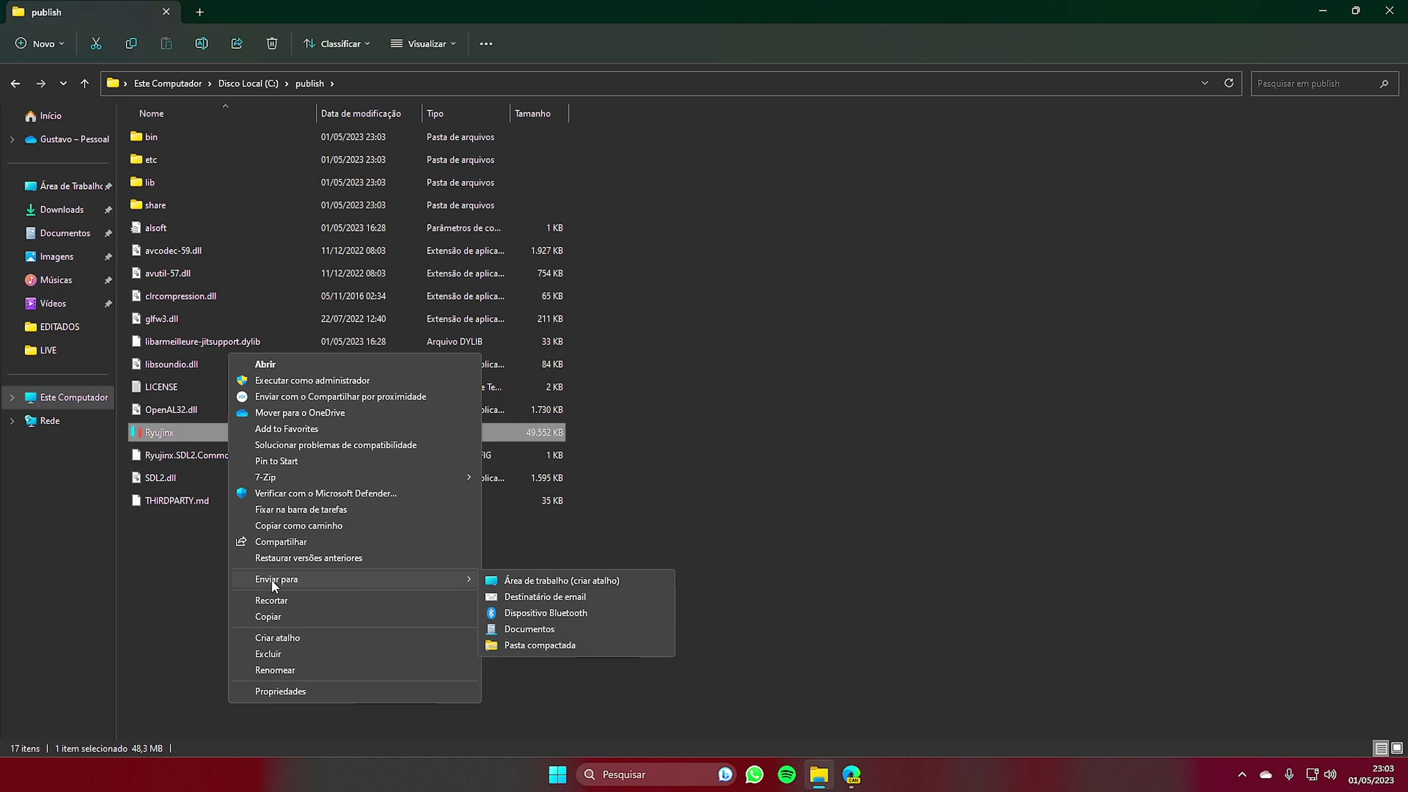
pyautogui.click(522, 581)
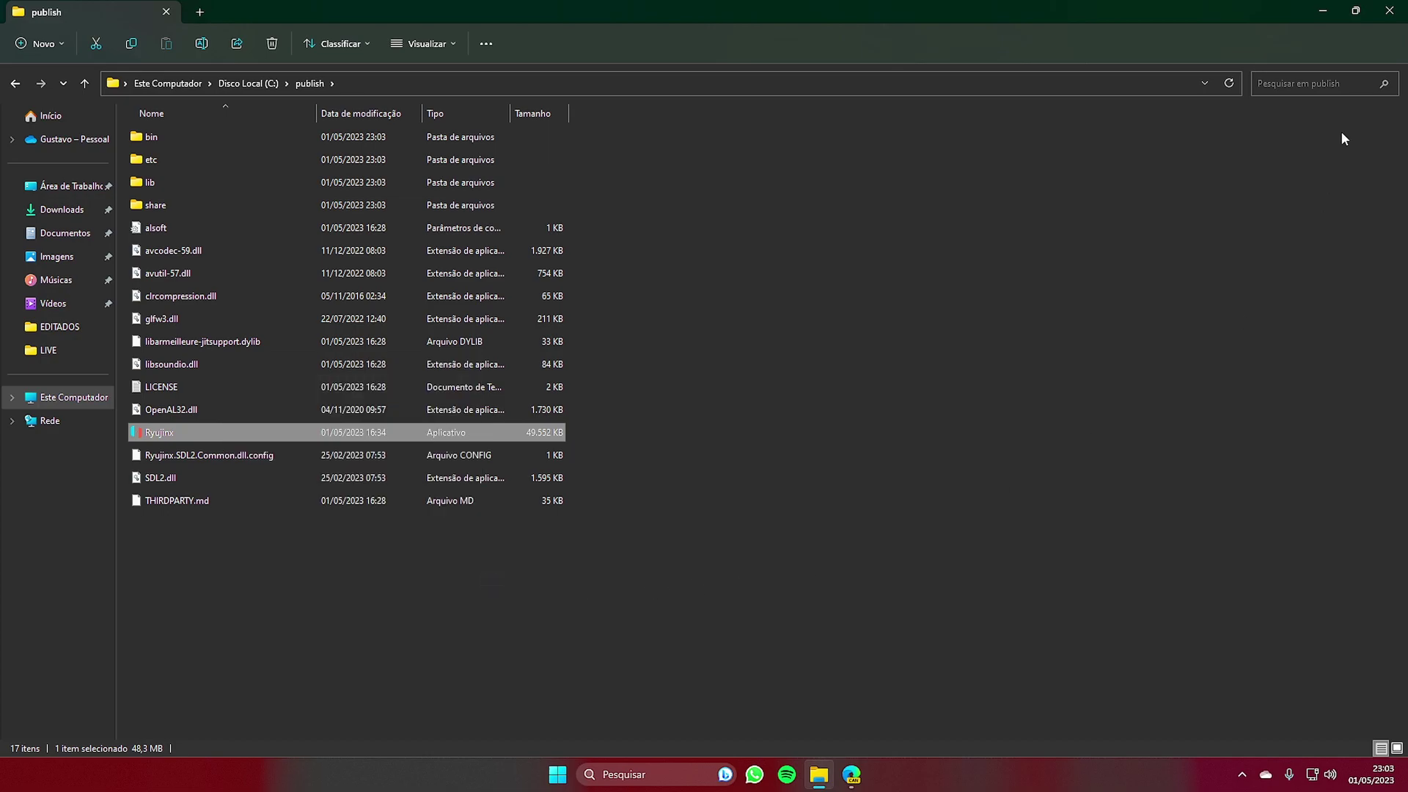
pyautogui.press('super+d')
pyautogui.moveTo(83, 185); pyautogui.dragTo(708, 253)
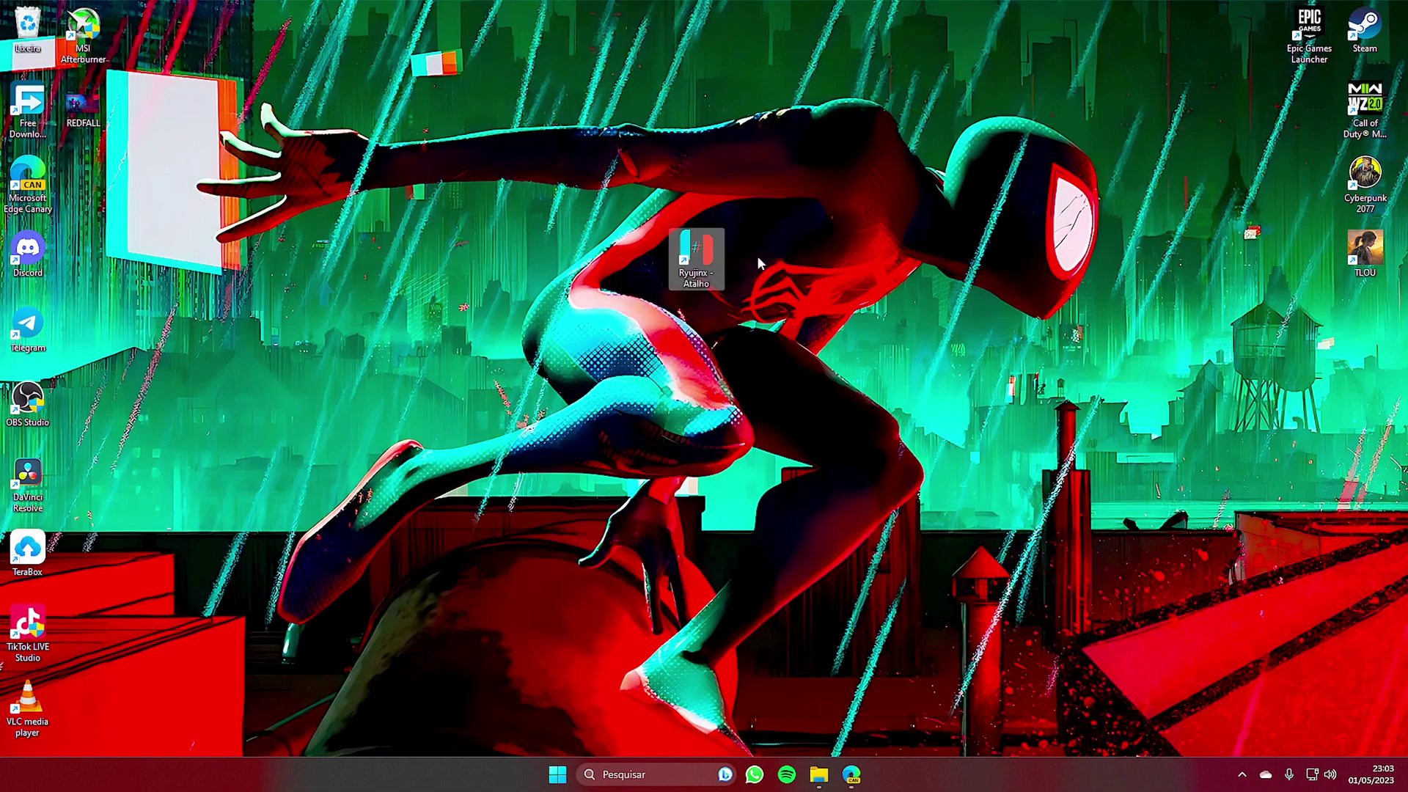
# - Run the RyuSAK-1.6.2.Setup file from the Downloads folder and accept the RyuSAK terms of service
pyautogui.click(819, 774)
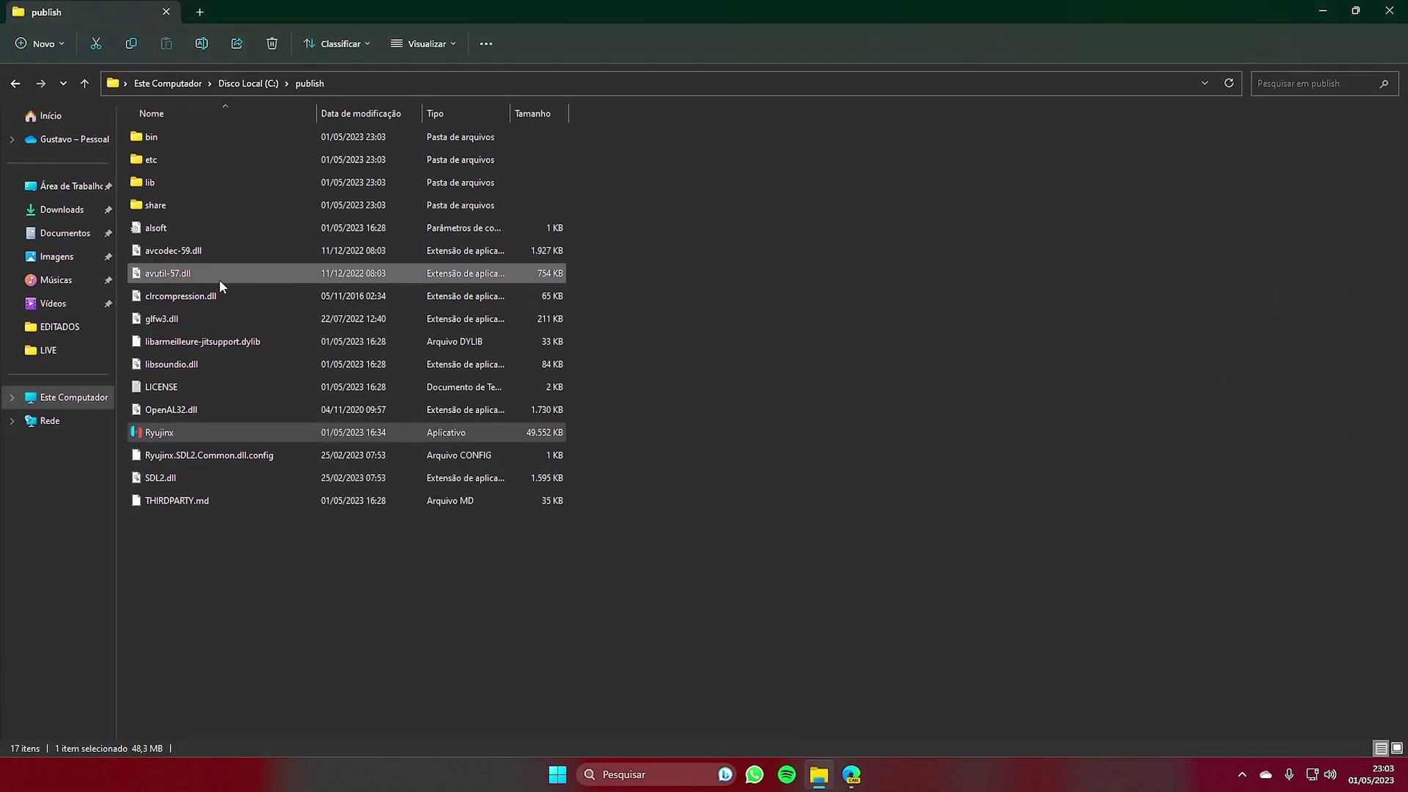
pyautogui.click(71, 218)
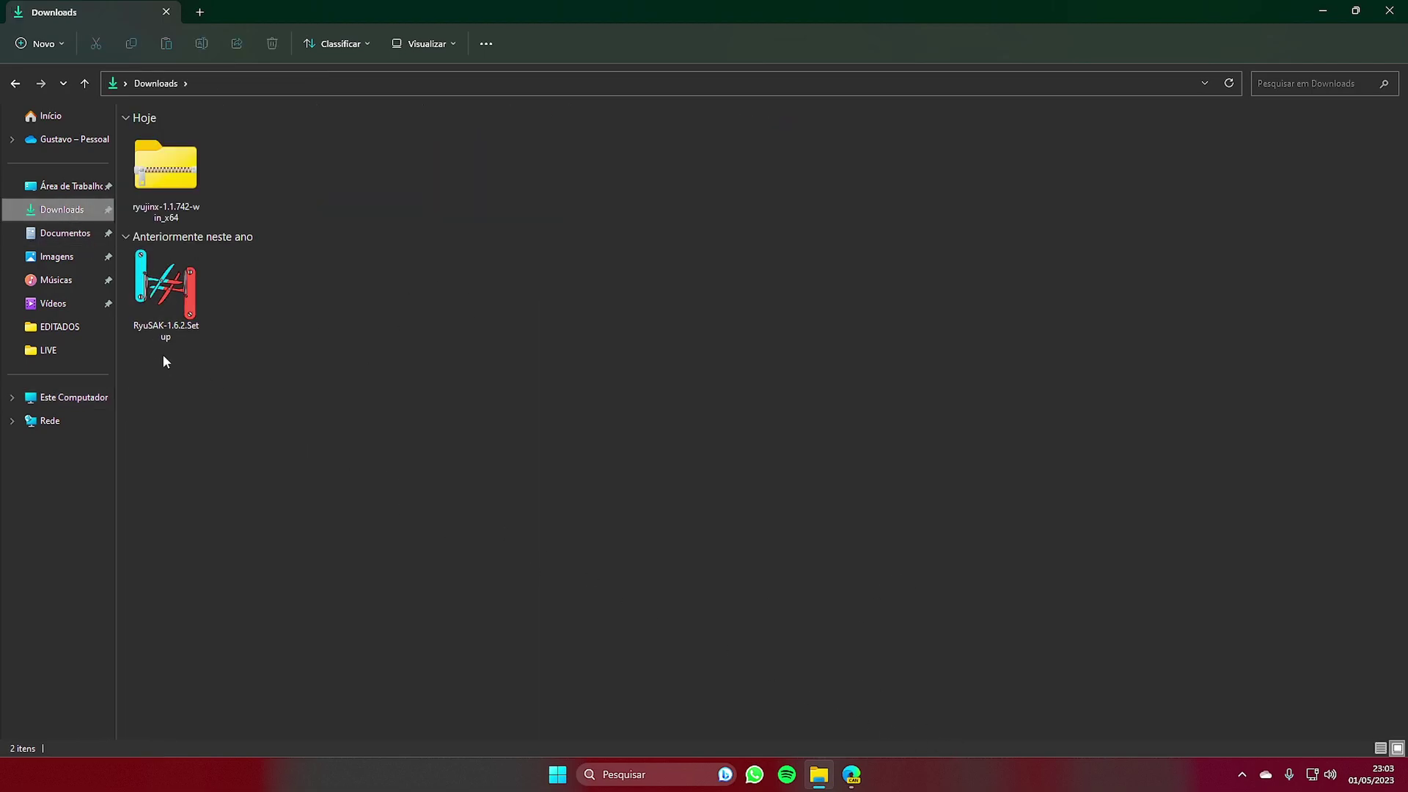
pyautogui.doubleClick(160, 311)
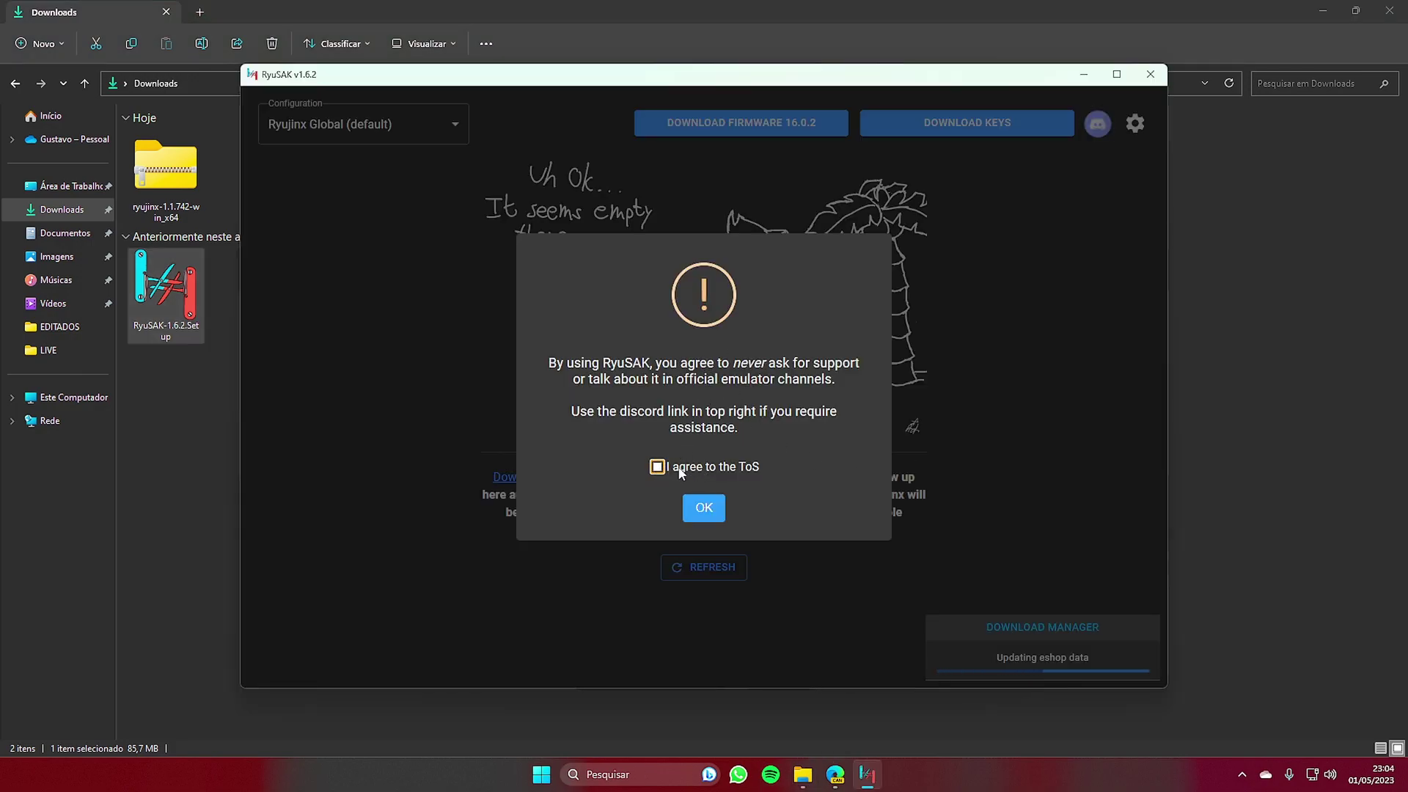
pyautogui.click(656, 467)
pyautogui.click(704, 506)
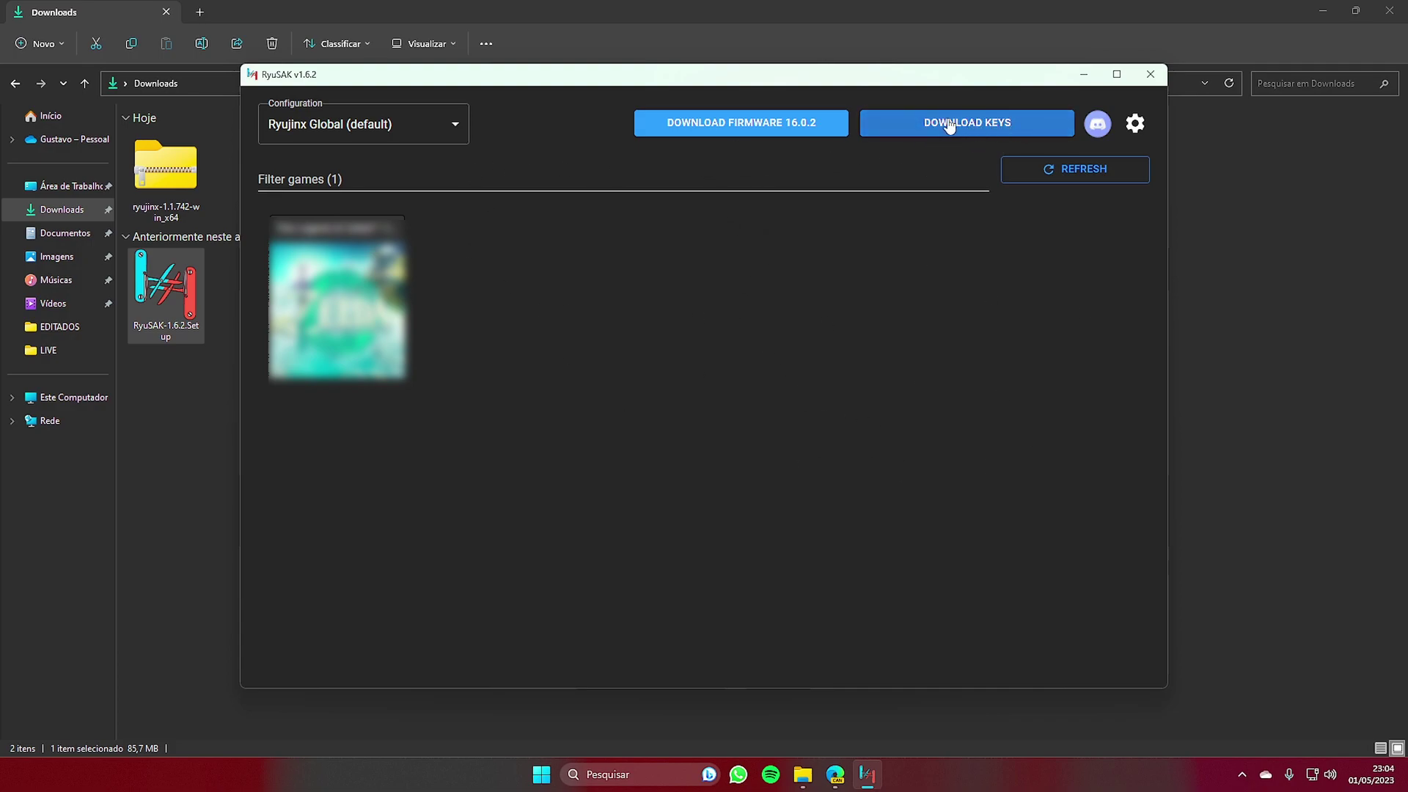
# - Download and install the emulator keys for the Ryujinx Global configuration, highlight their install path, and dismiss the confirmation
pyautogui.click(993, 125)
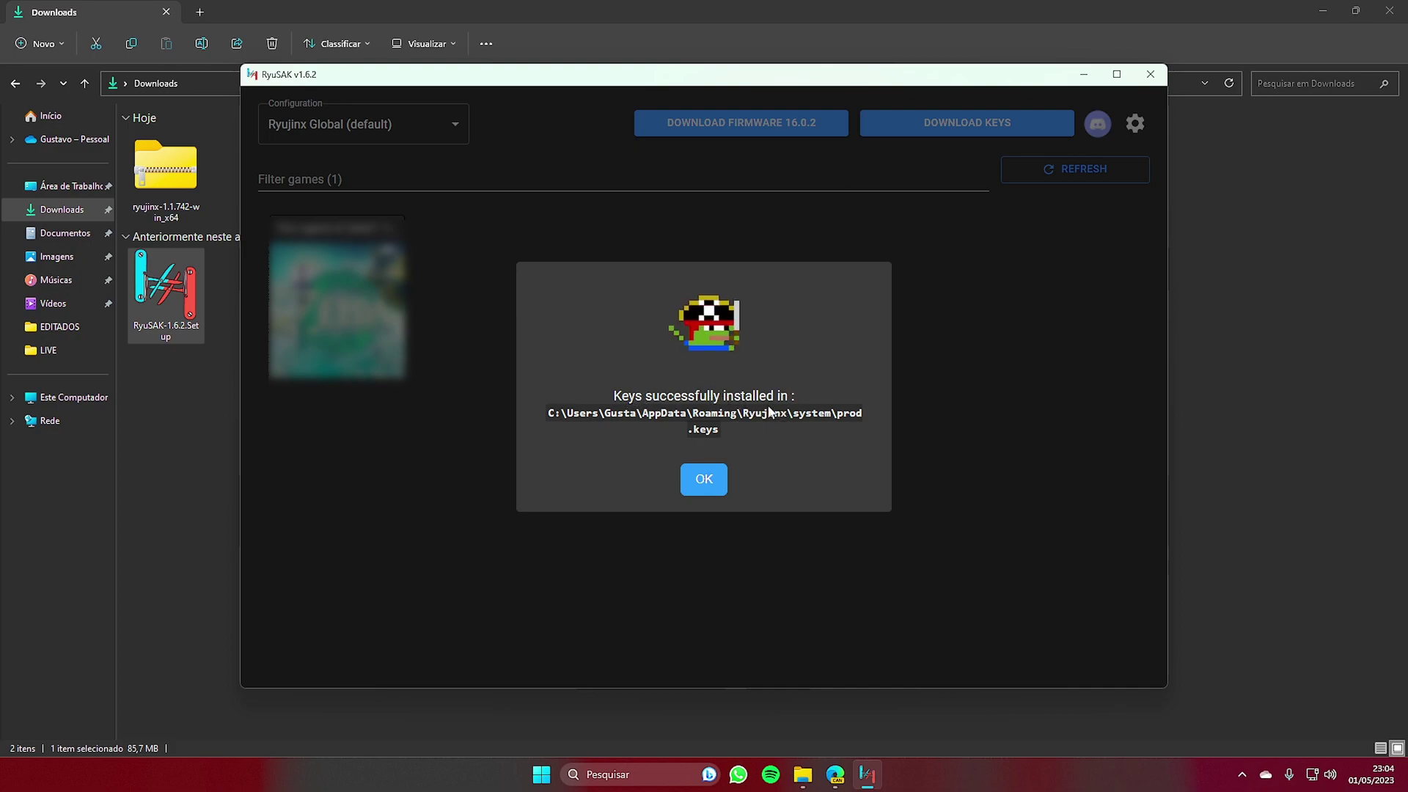
pyautogui.moveTo(720, 429); pyautogui.dragTo(616, 418)
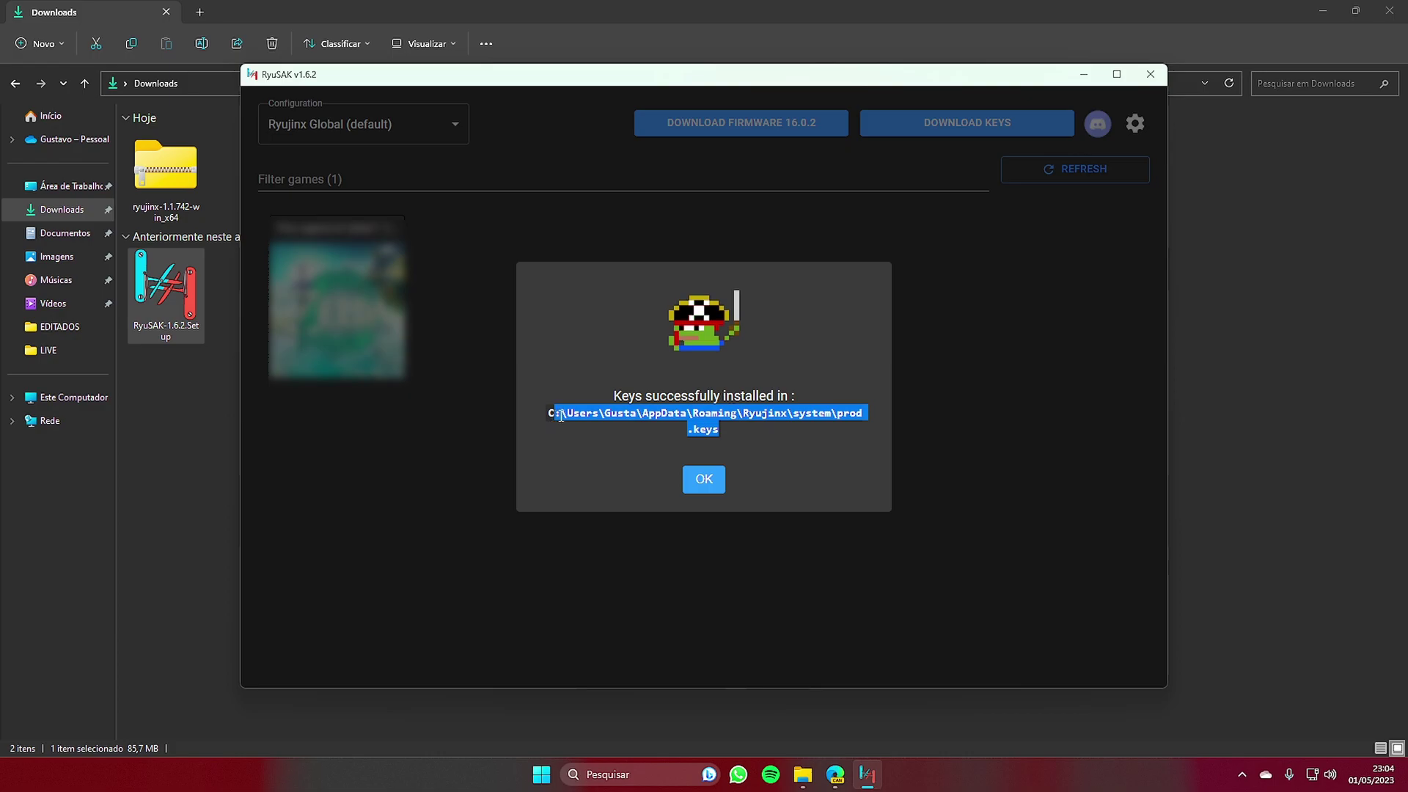
pyautogui.click(617, 427)
pyautogui.click(704, 483)
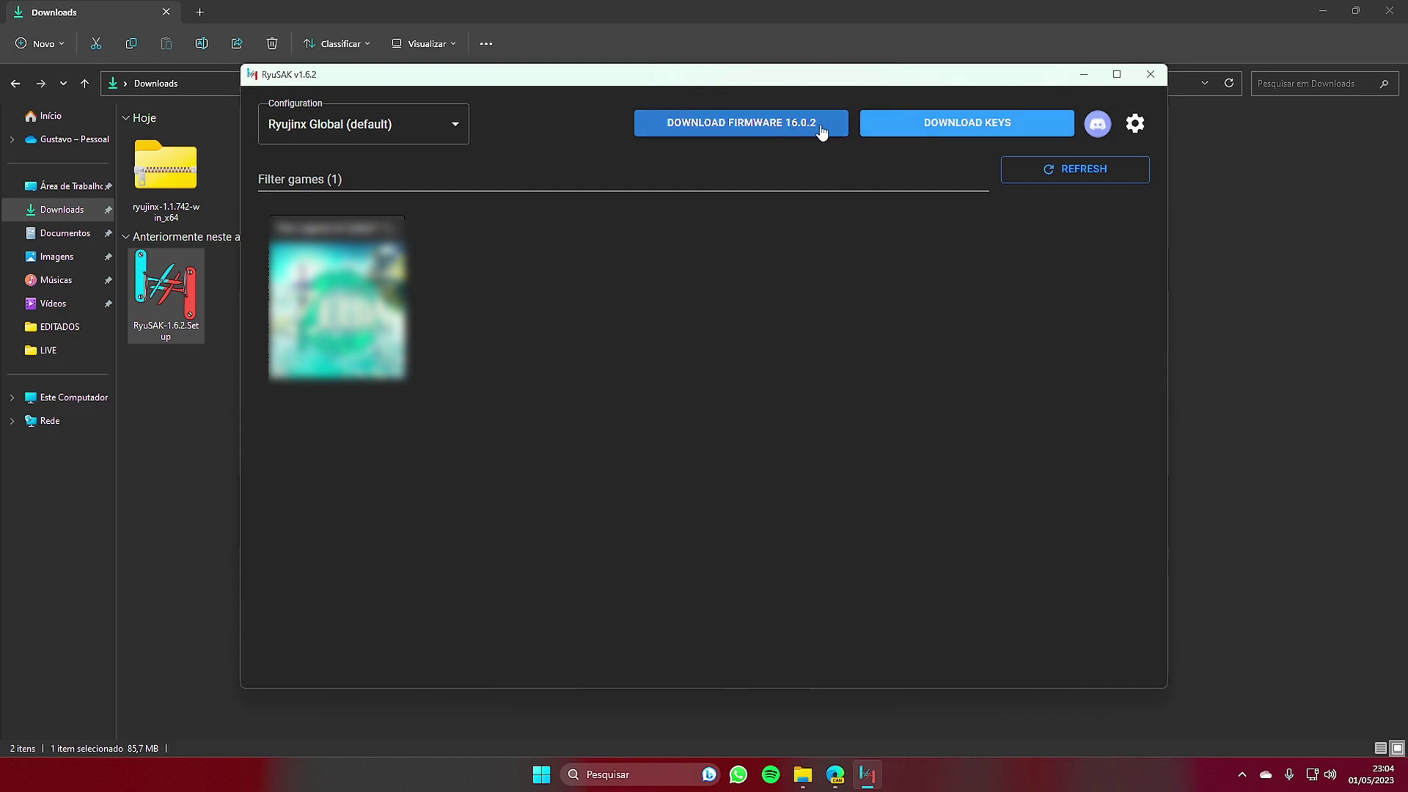
# - Download and install firmware 16.0.2 through RyuSAK, highlight its install path, and close RyuSAK
pyautogui.click(767, 130)
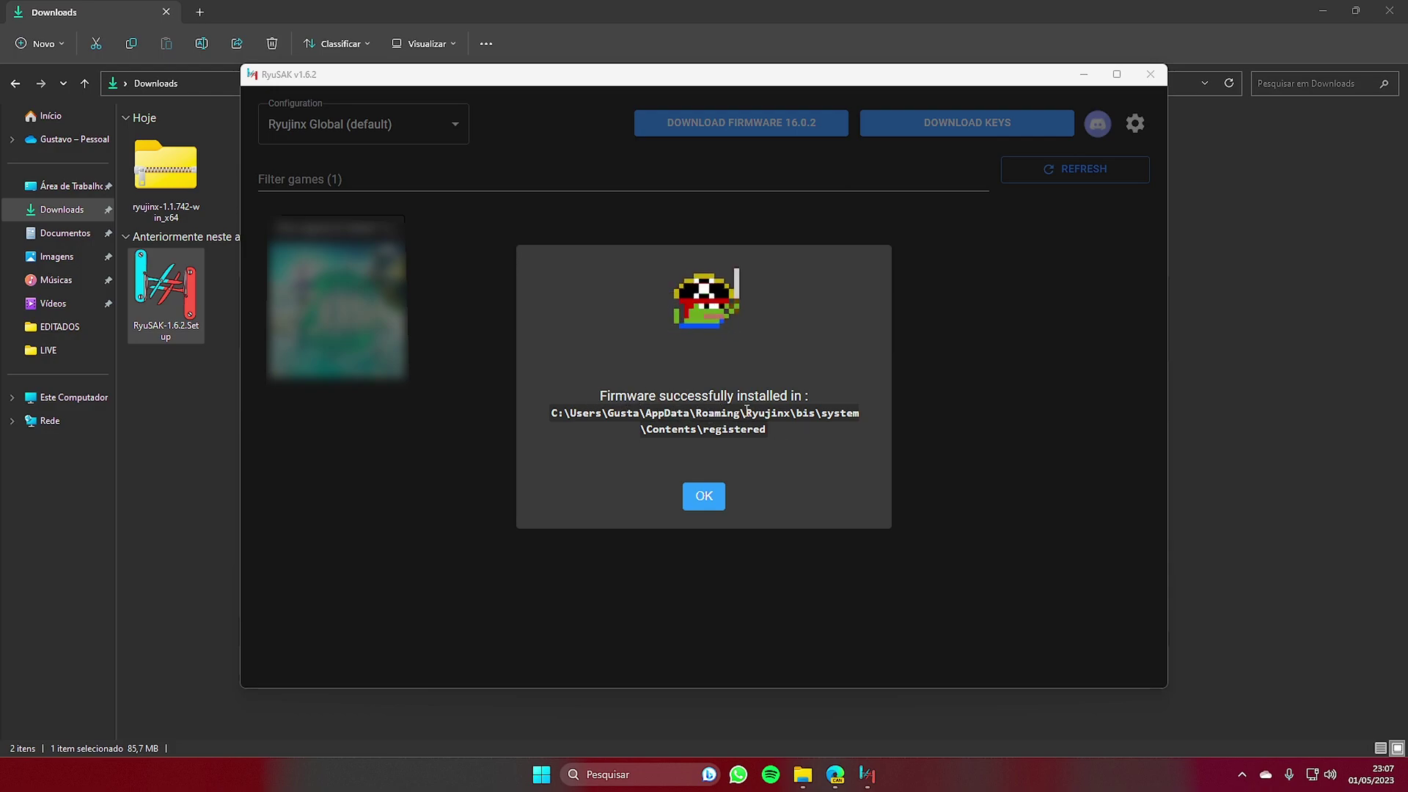
pyautogui.moveTo(763, 437); pyautogui.dragTo(542, 413)
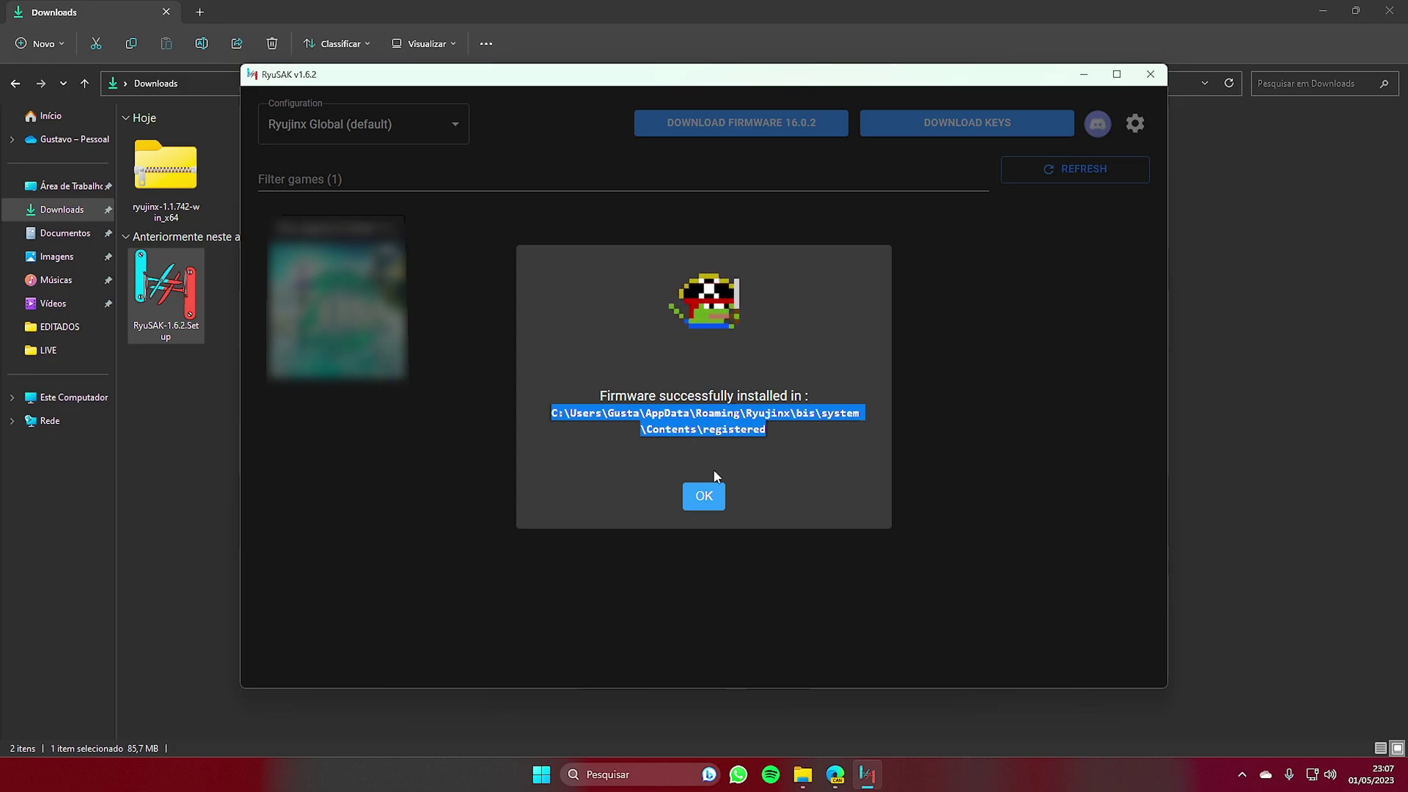
pyautogui.click(1149, 76)
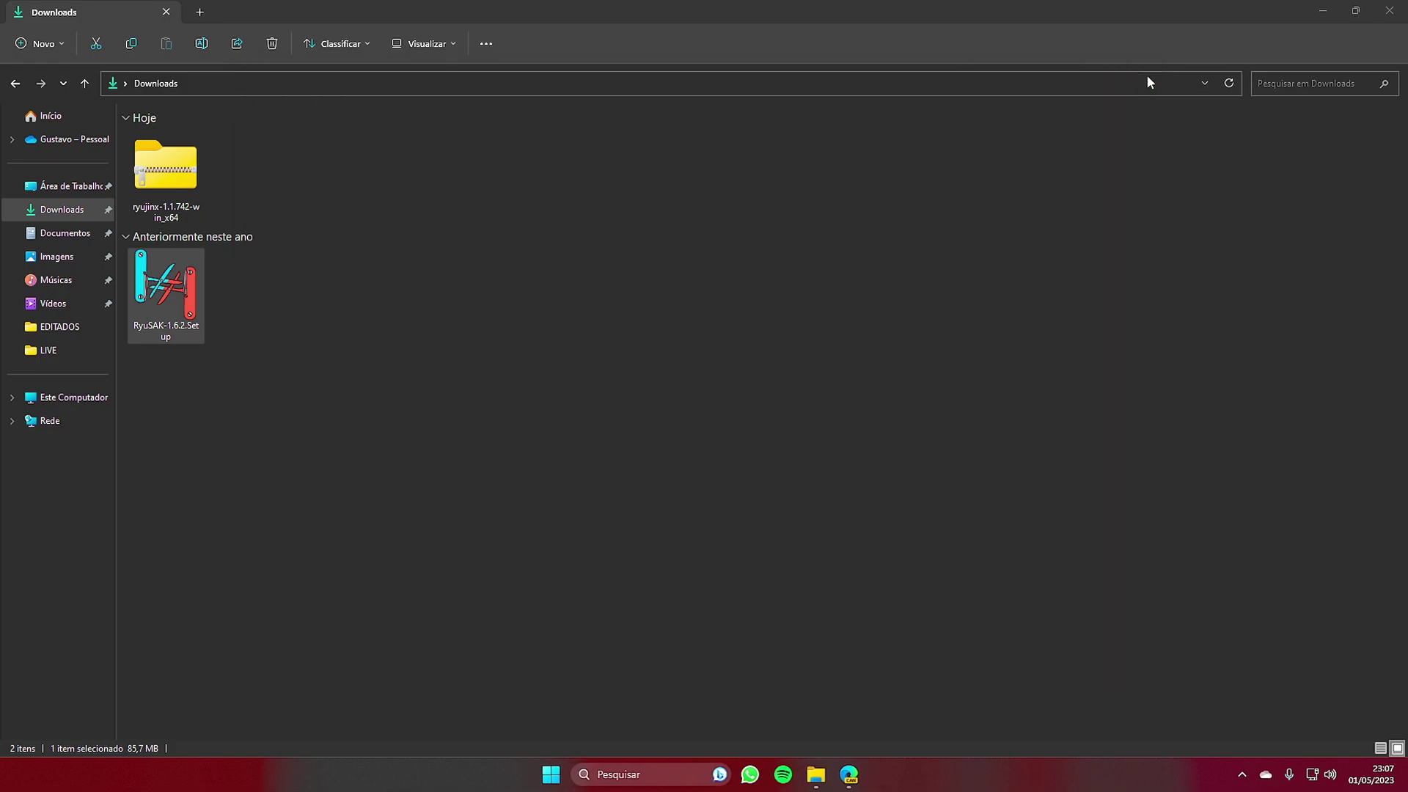
# - Close the Downloads folder, launch Ryujinx from its desktop shortcut, and decline the offered update
pyautogui.click(1389, 10)
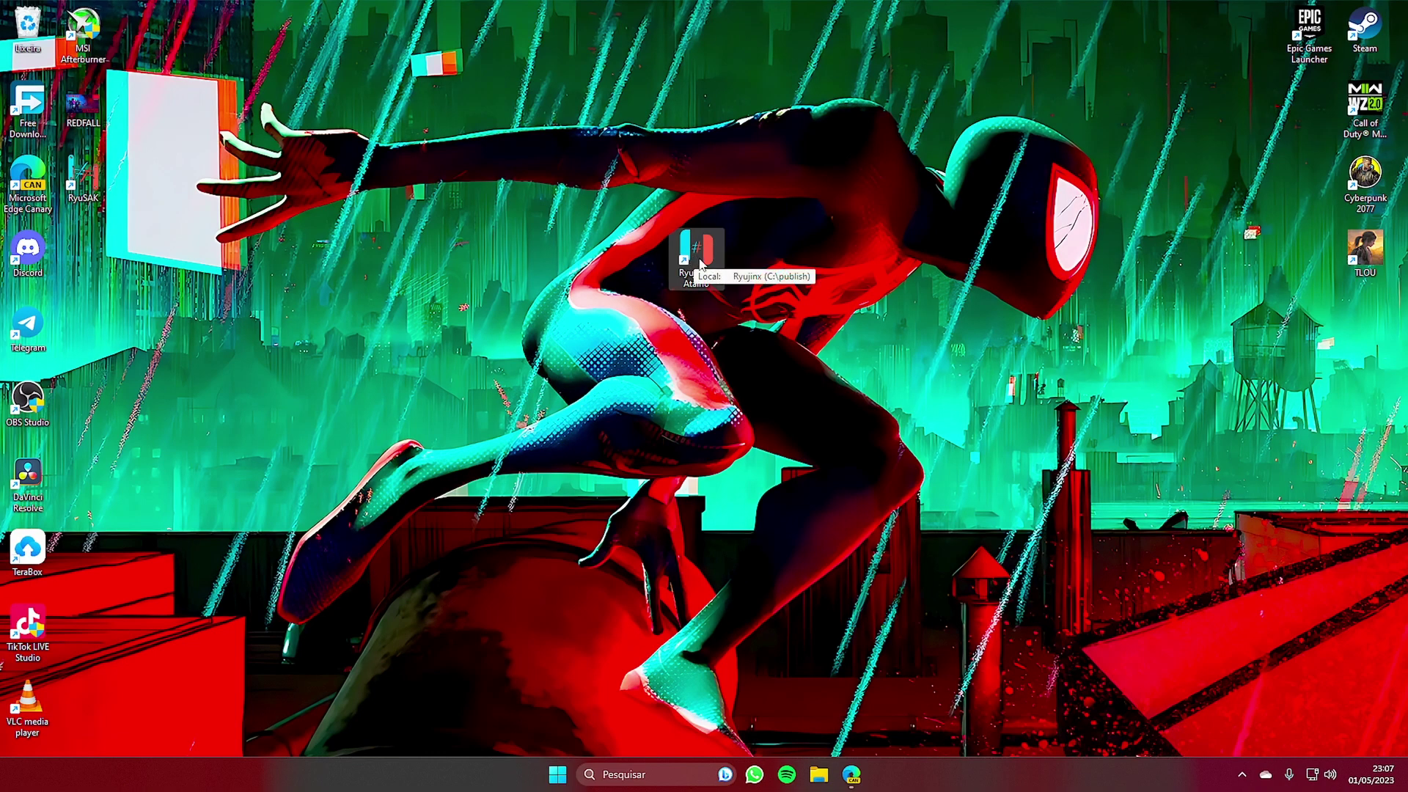
pyautogui.doubleClick(700, 263)
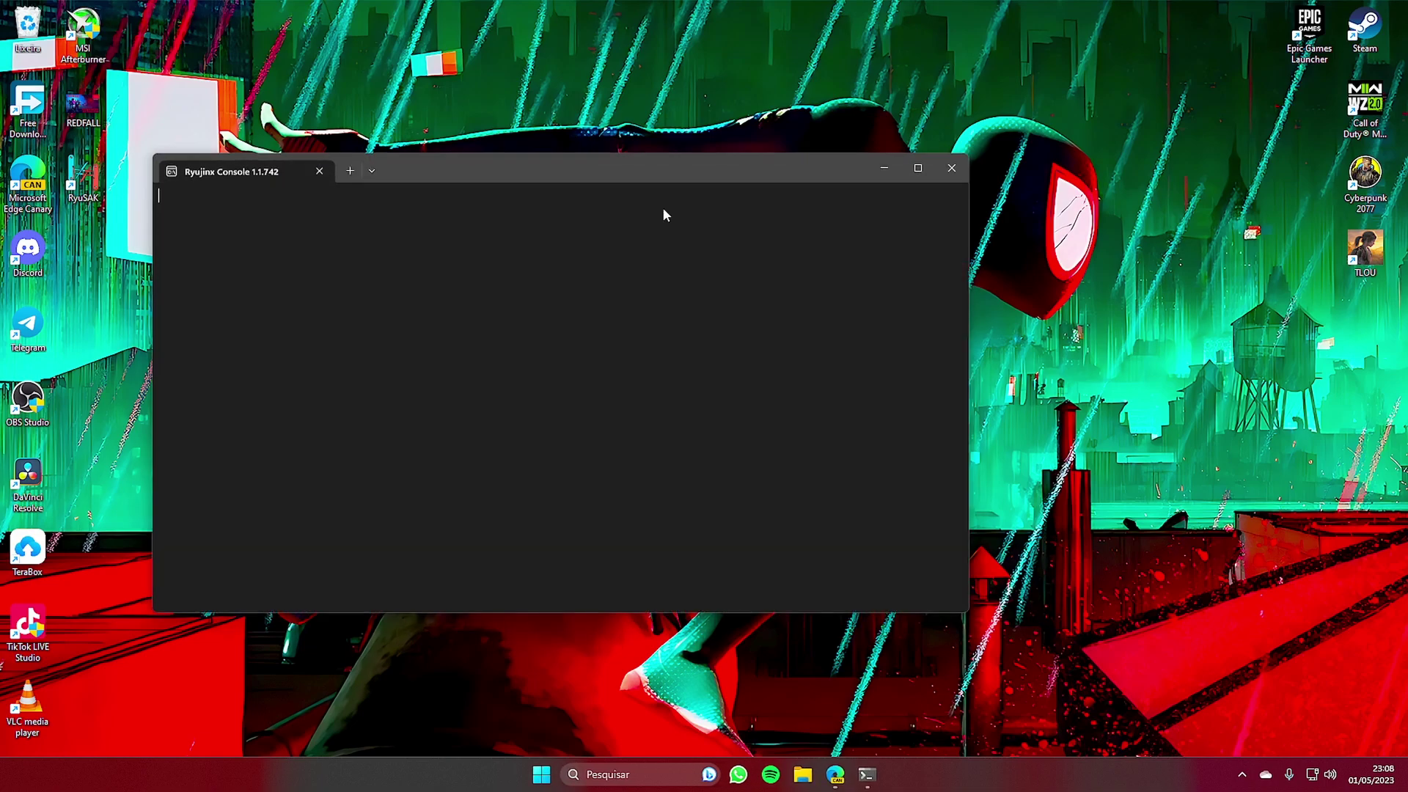
pyautogui.moveTo(627, 173); pyautogui.dragTo(742, 146)
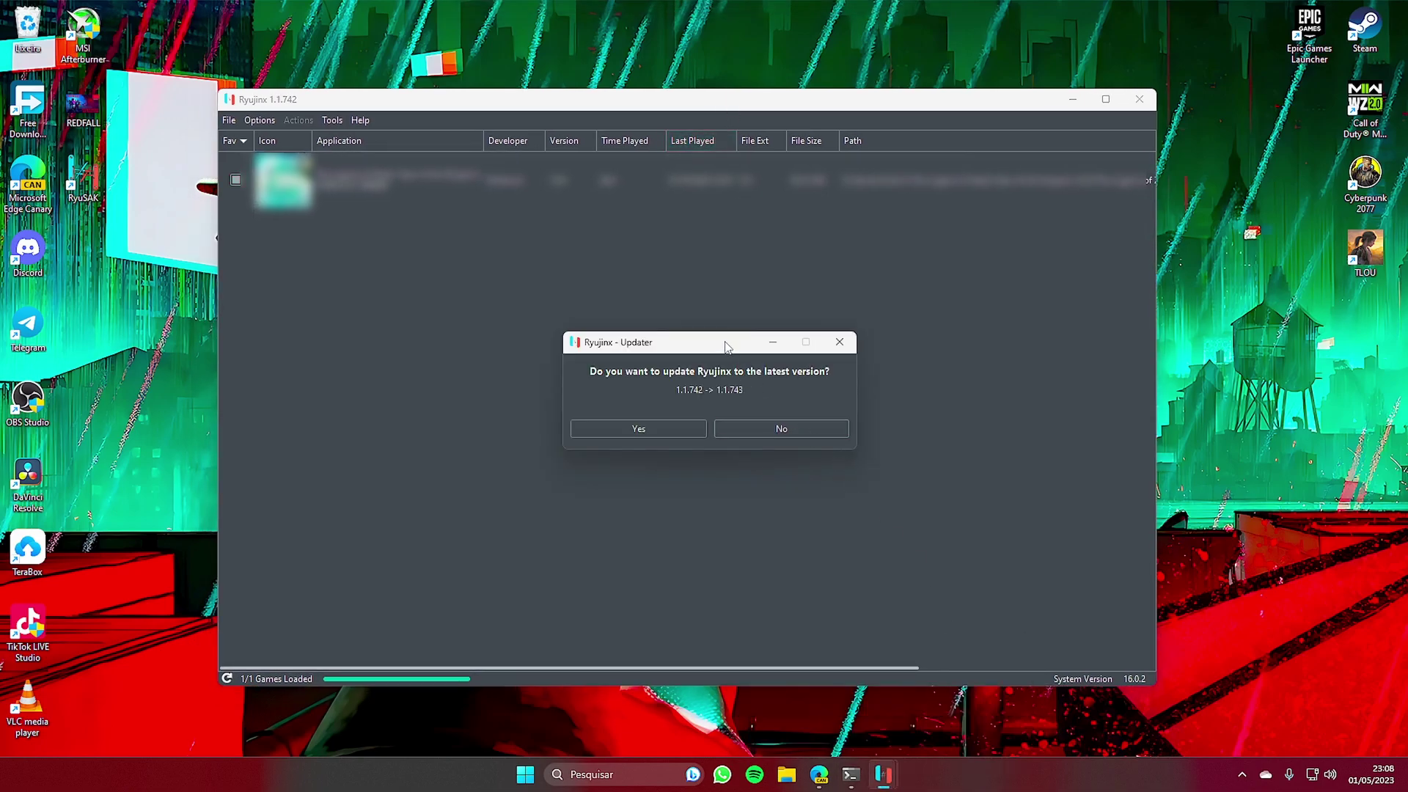
pyautogui.moveTo(726, 344); pyautogui.dragTo(689, 327)
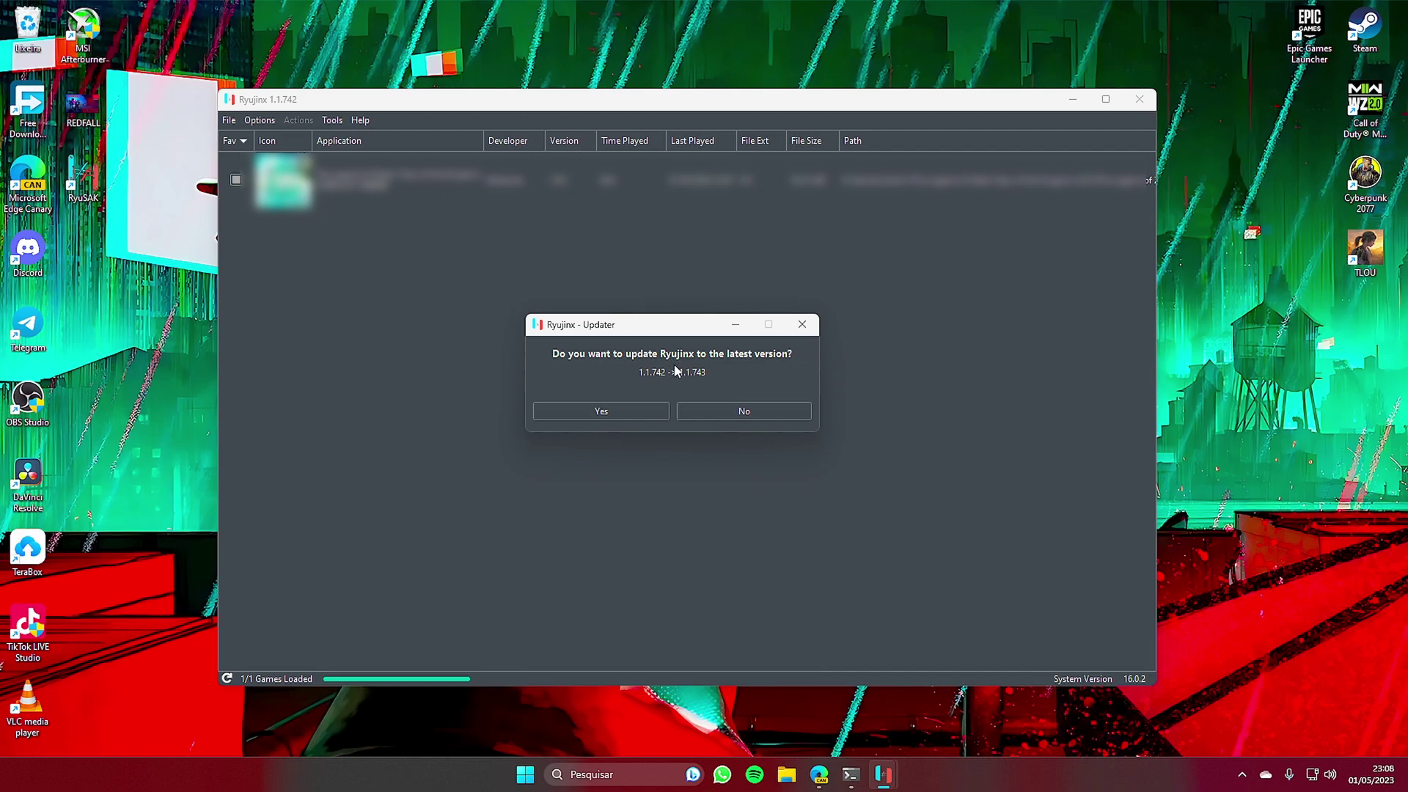
pyautogui.click(713, 417)
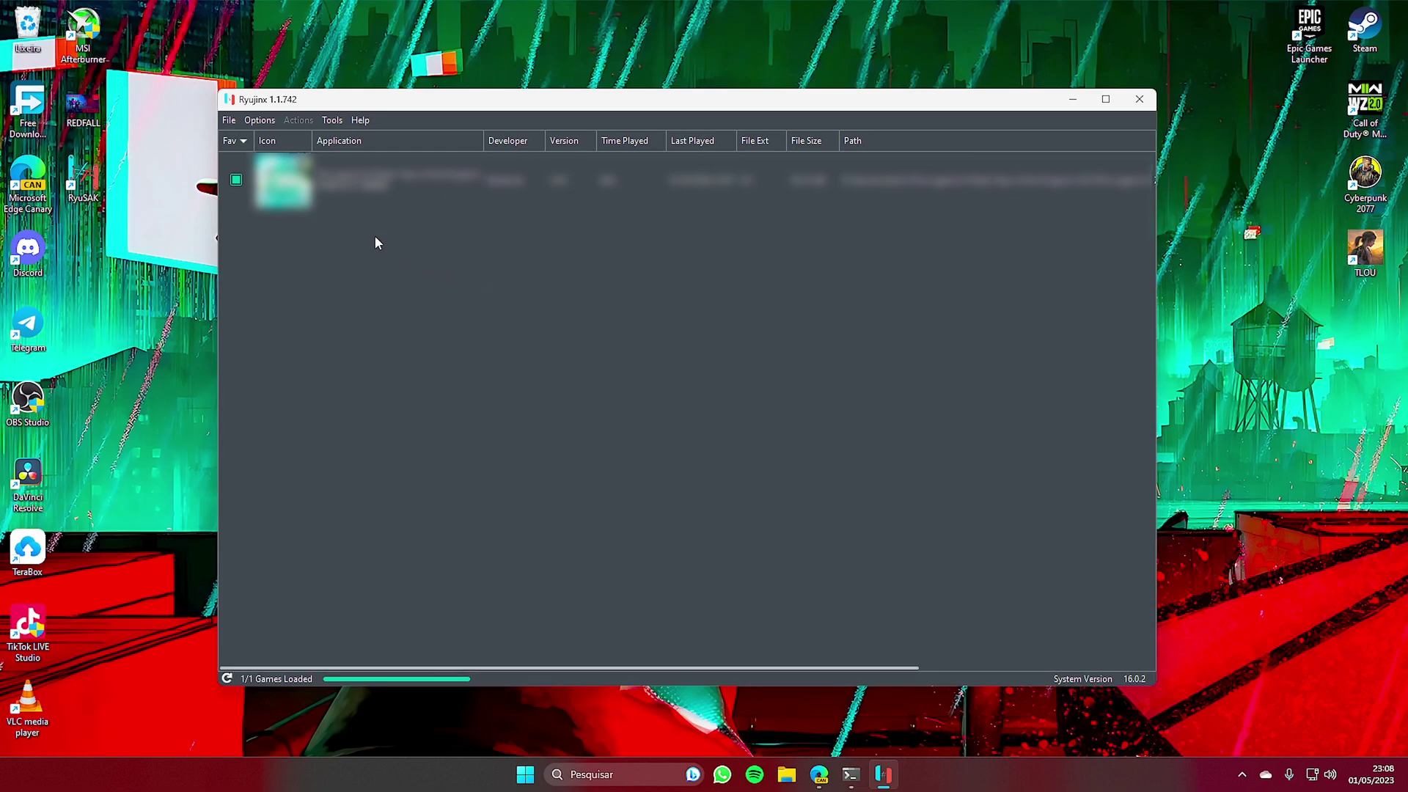
# - Open the Ryujinx settings and view the chooser for adding a game directory, cancelling without adding one
pyautogui.click(259, 121)
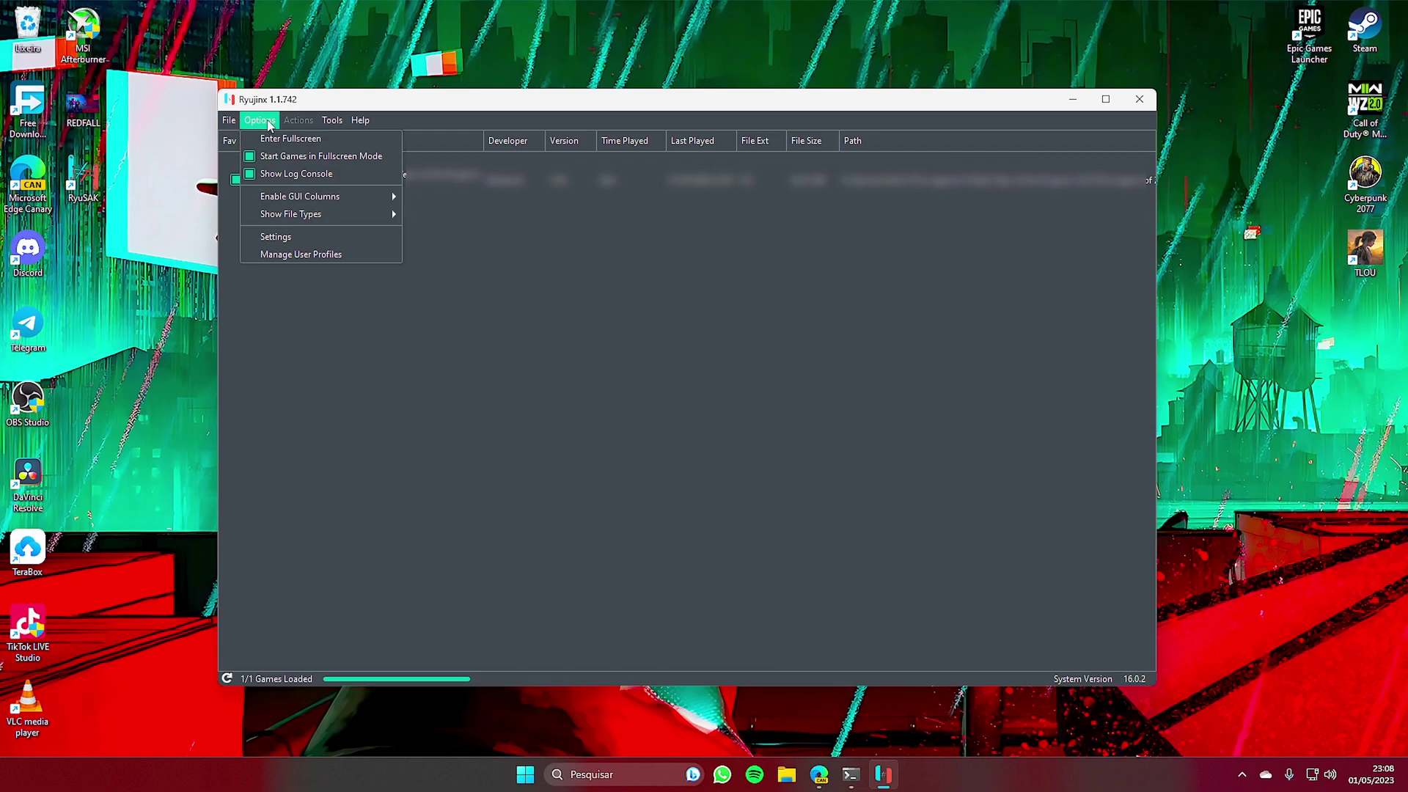
pyautogui.click(311, 240)
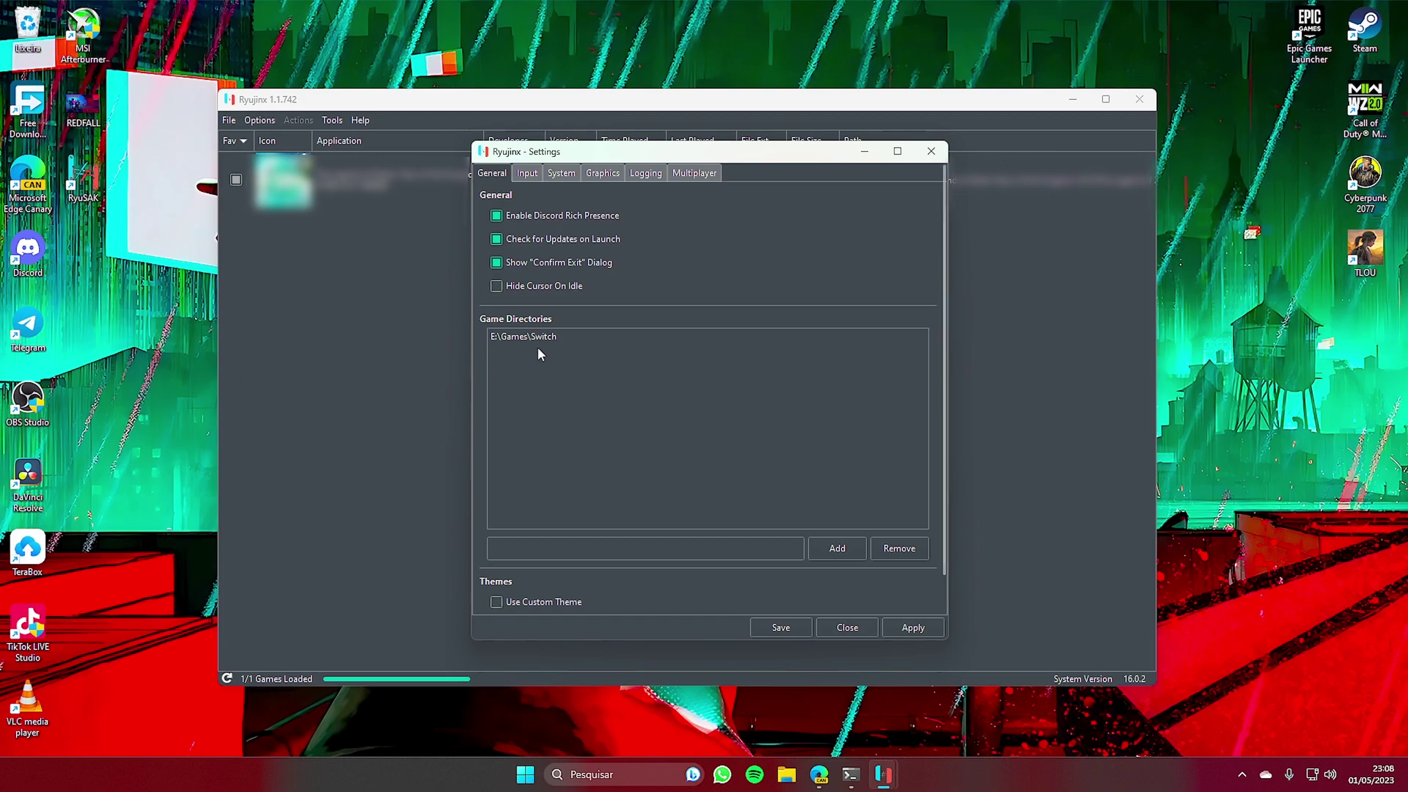
pyautogui.click(832, 553)
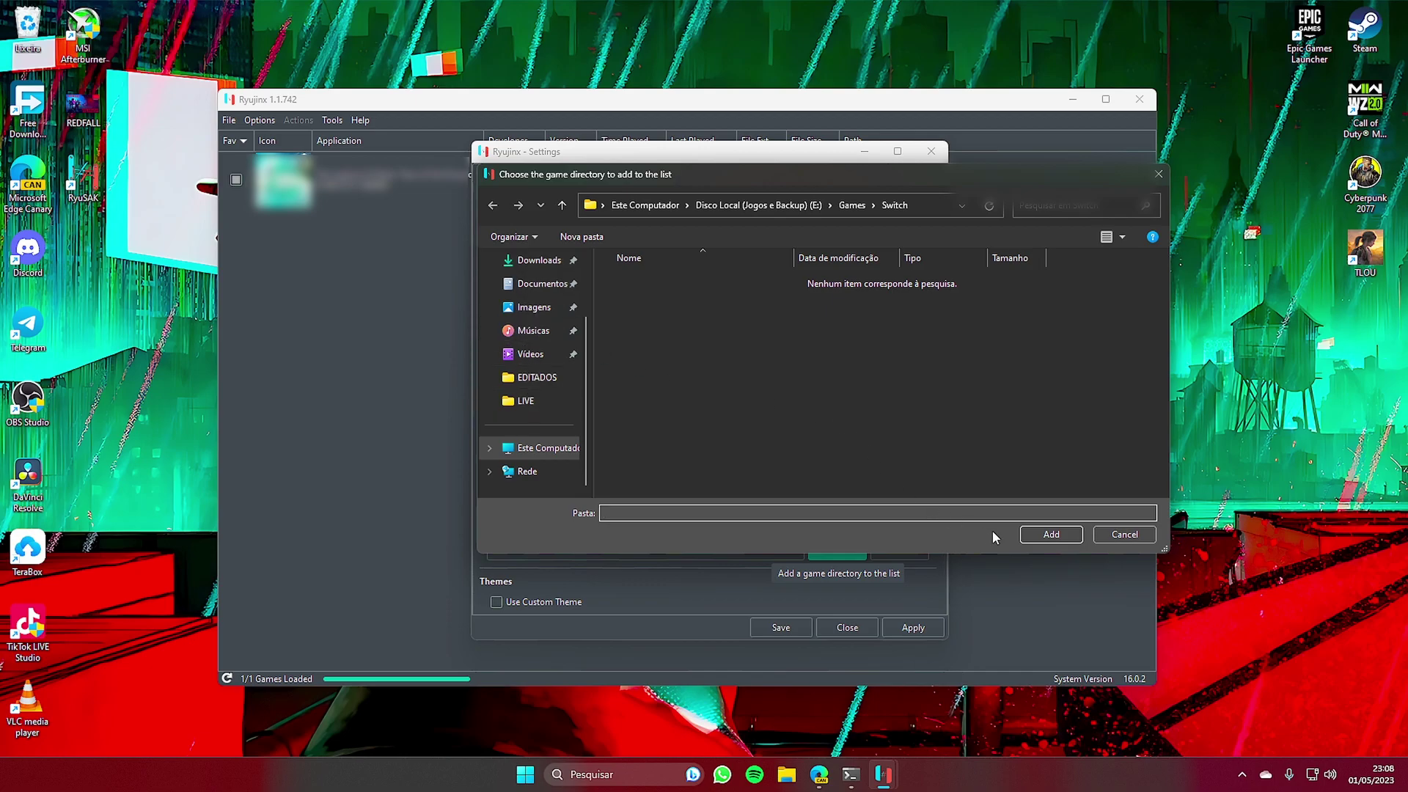
pyautogui.click(1105, 535)
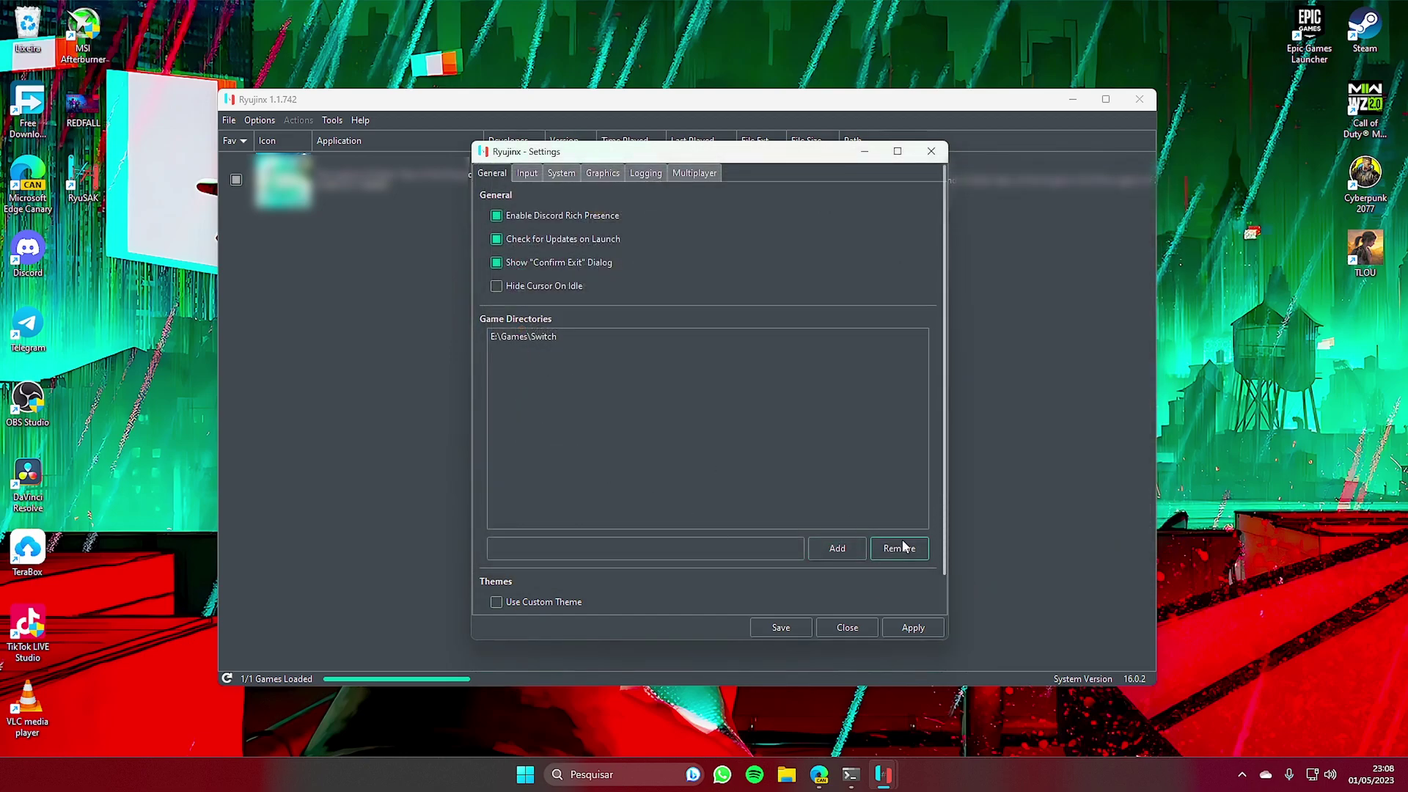
# - Review Player 1's controller configuration in the input settings and close it without changes
pyautogui.click(526, 175)
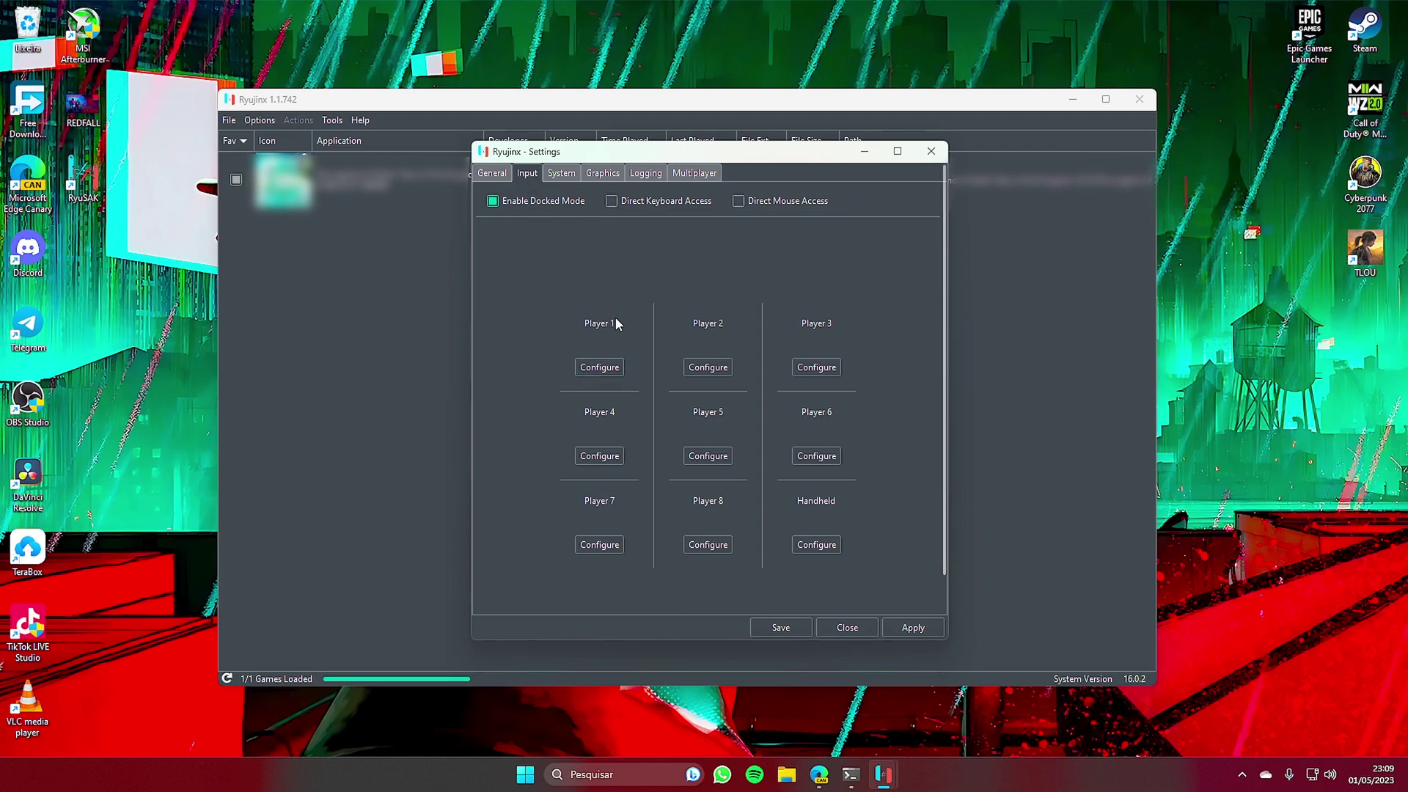
pyautogui.click(605, 370)
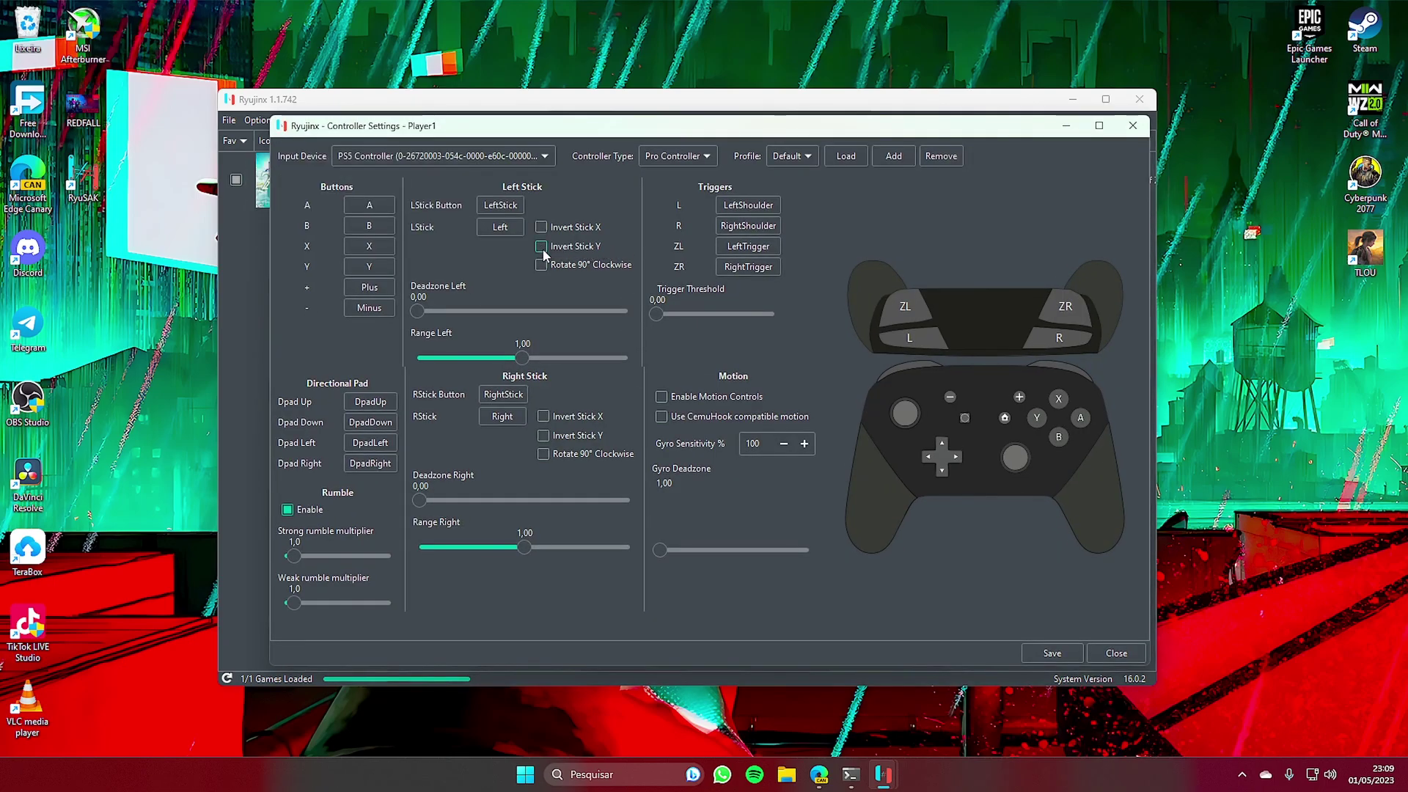
pyautogui.click(1116, 653)
# - Open Player 2's controller configuration and choose the PS5 Controller as input device with the Pro Controller type
pyautogui.click(726, 370)
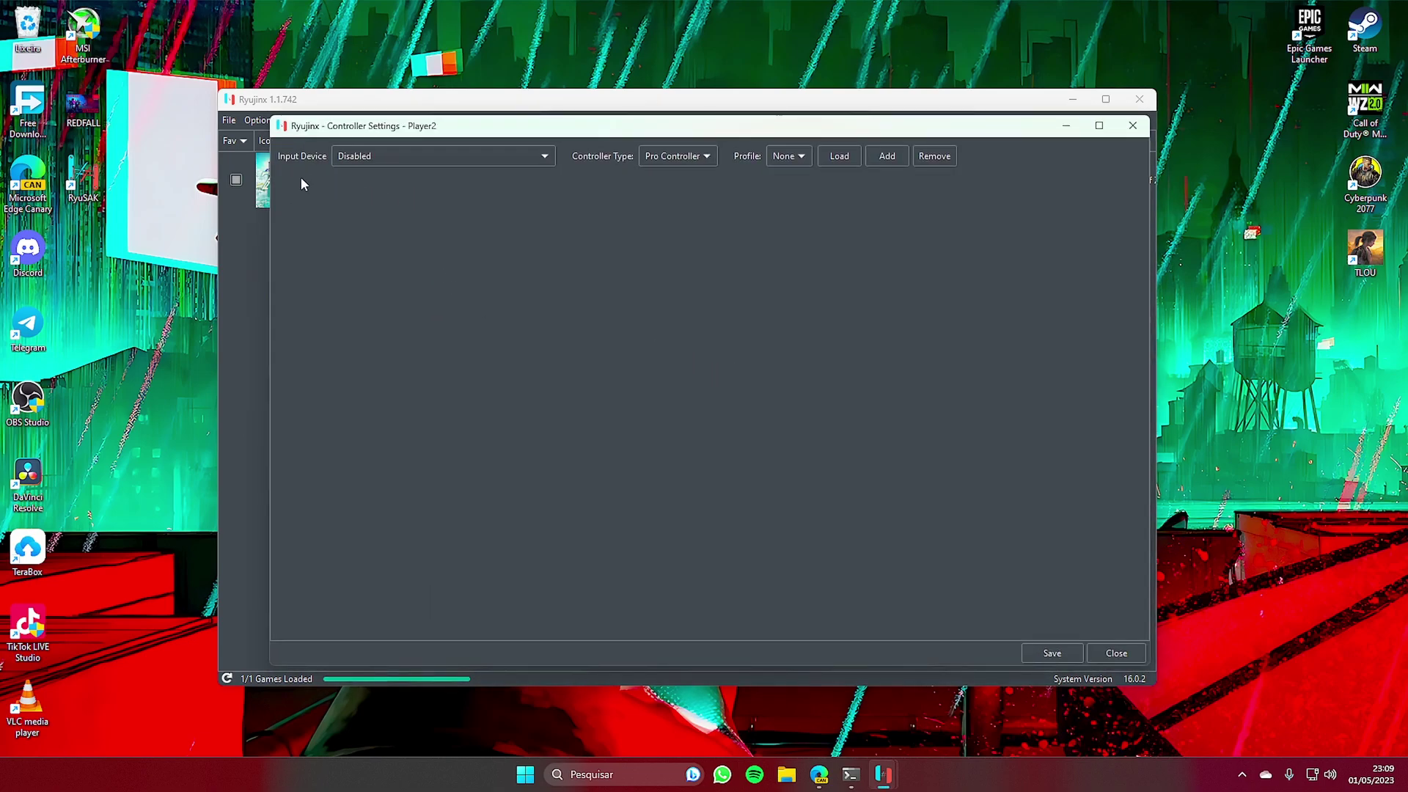
pyautogui.click(398, 158)
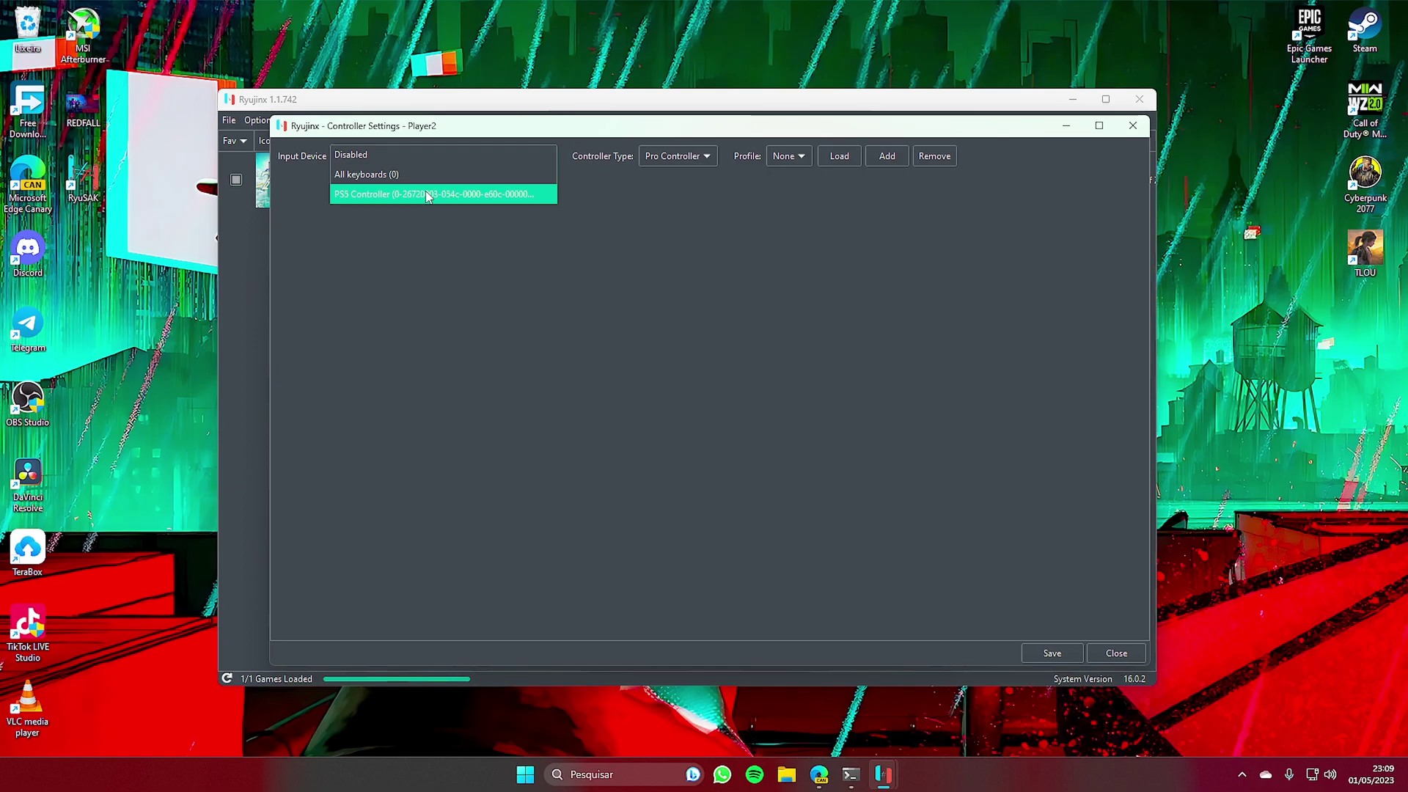
pyautogui.click(426, 194)
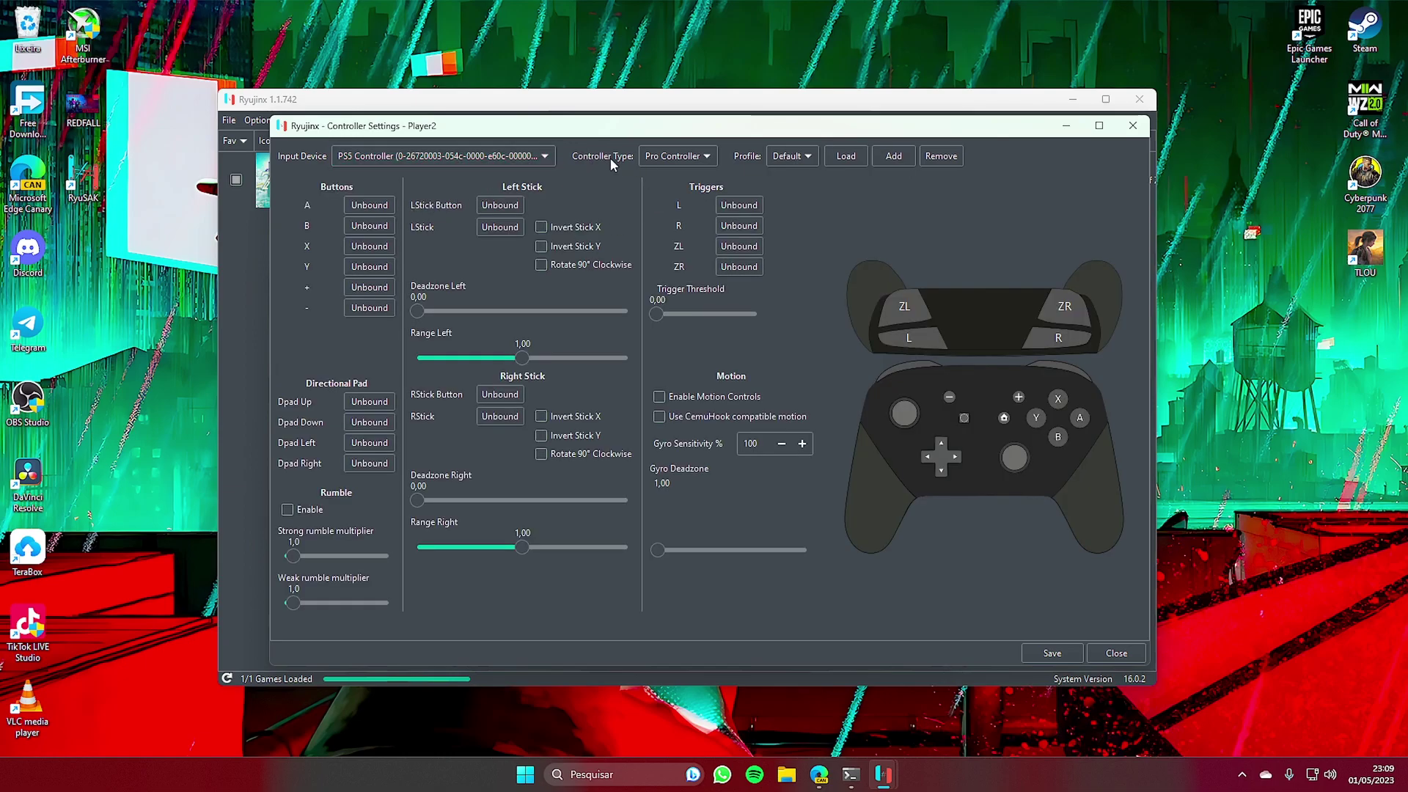
pyautogui.click(696, 160)
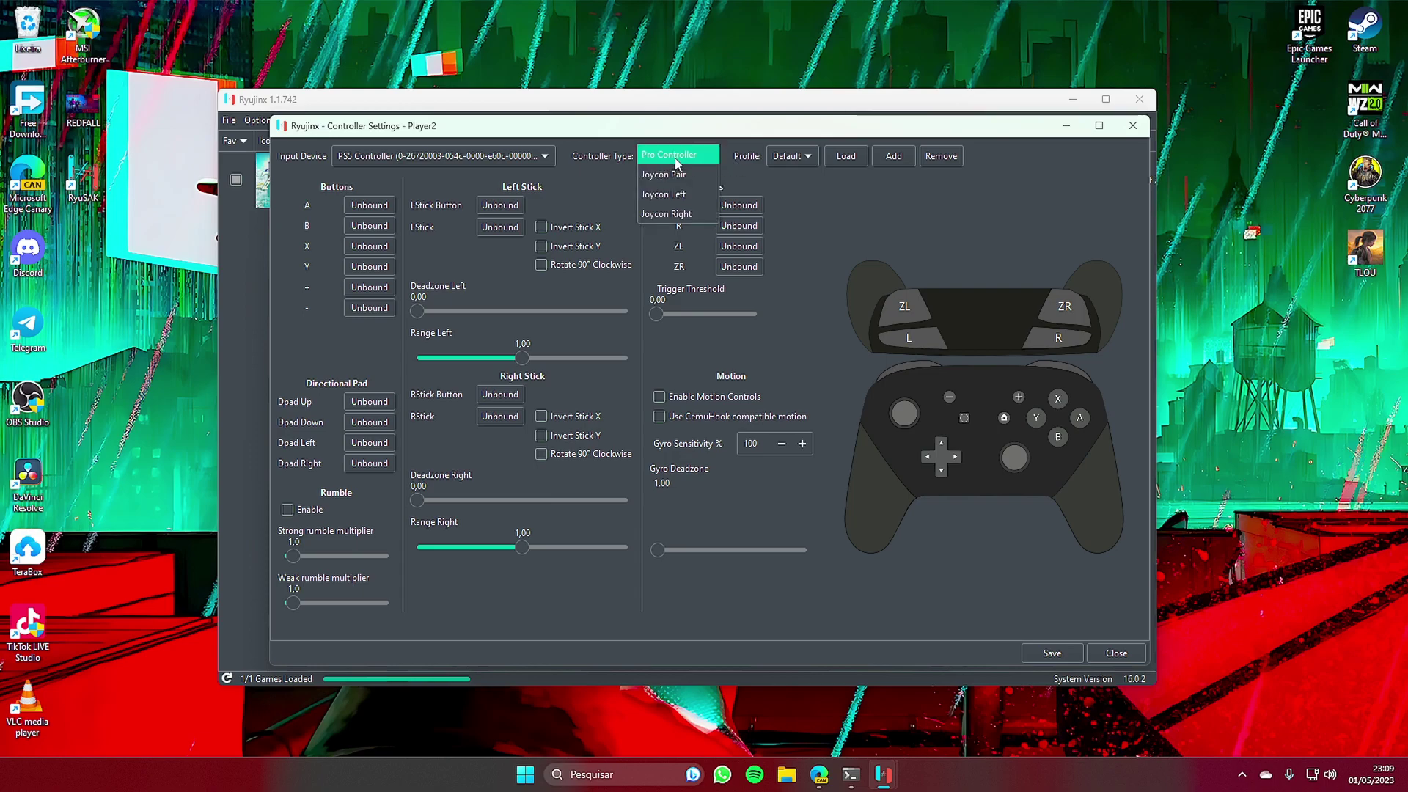
pyautogui.click(685, 162)
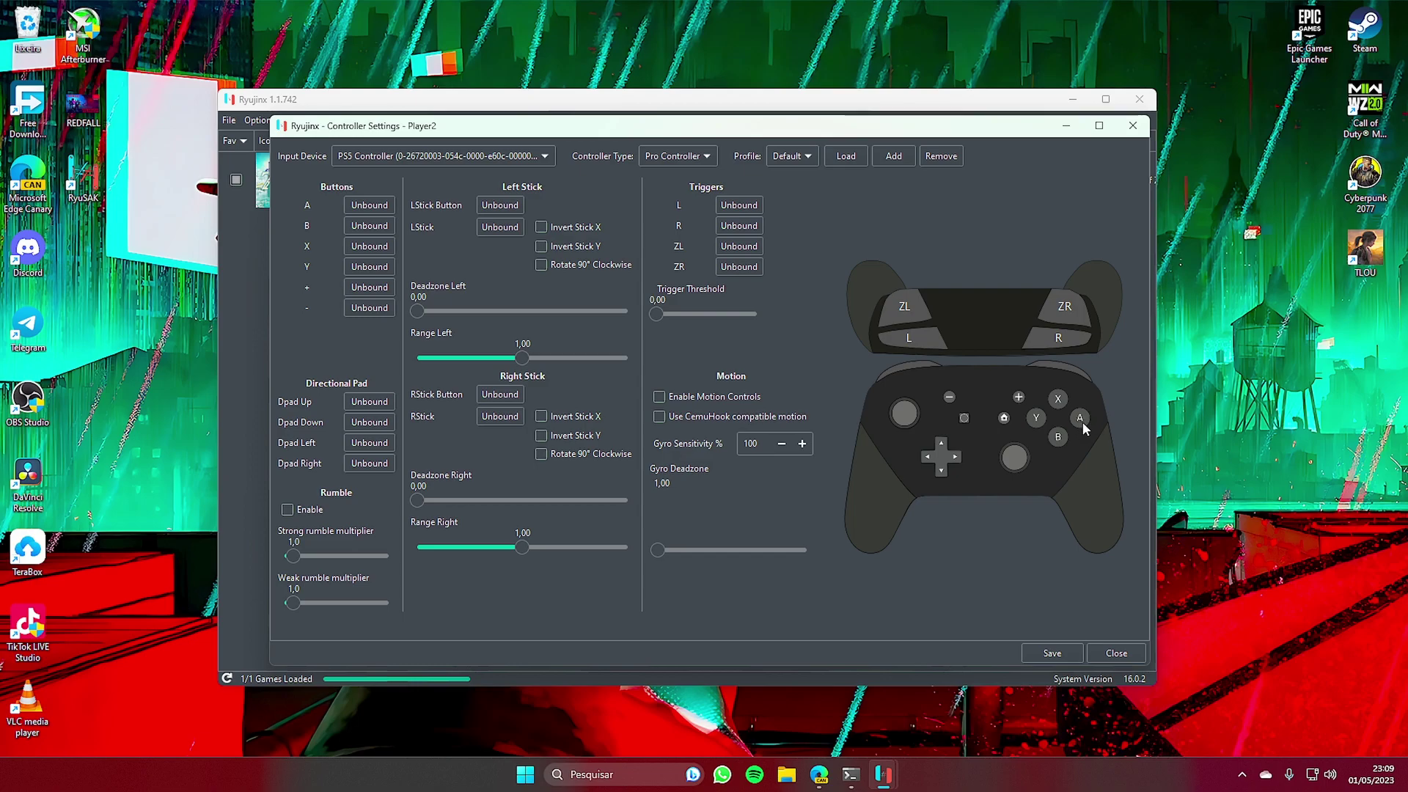
# - Bind Player 2's A to B, B to A, X to X, Y to Y, + to Plus and - to Minus
pyautogui.click(384, 209)
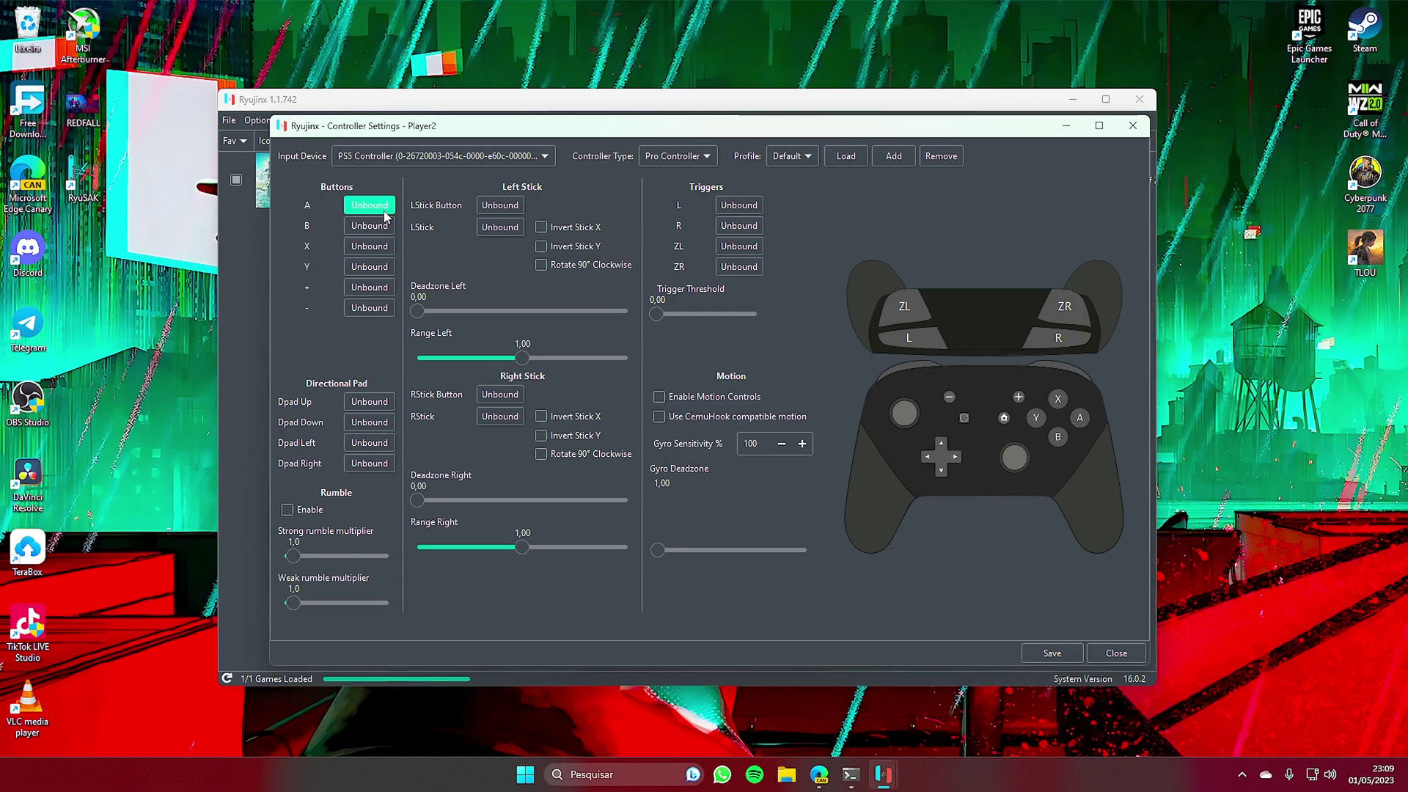
pyautogui.press('b')
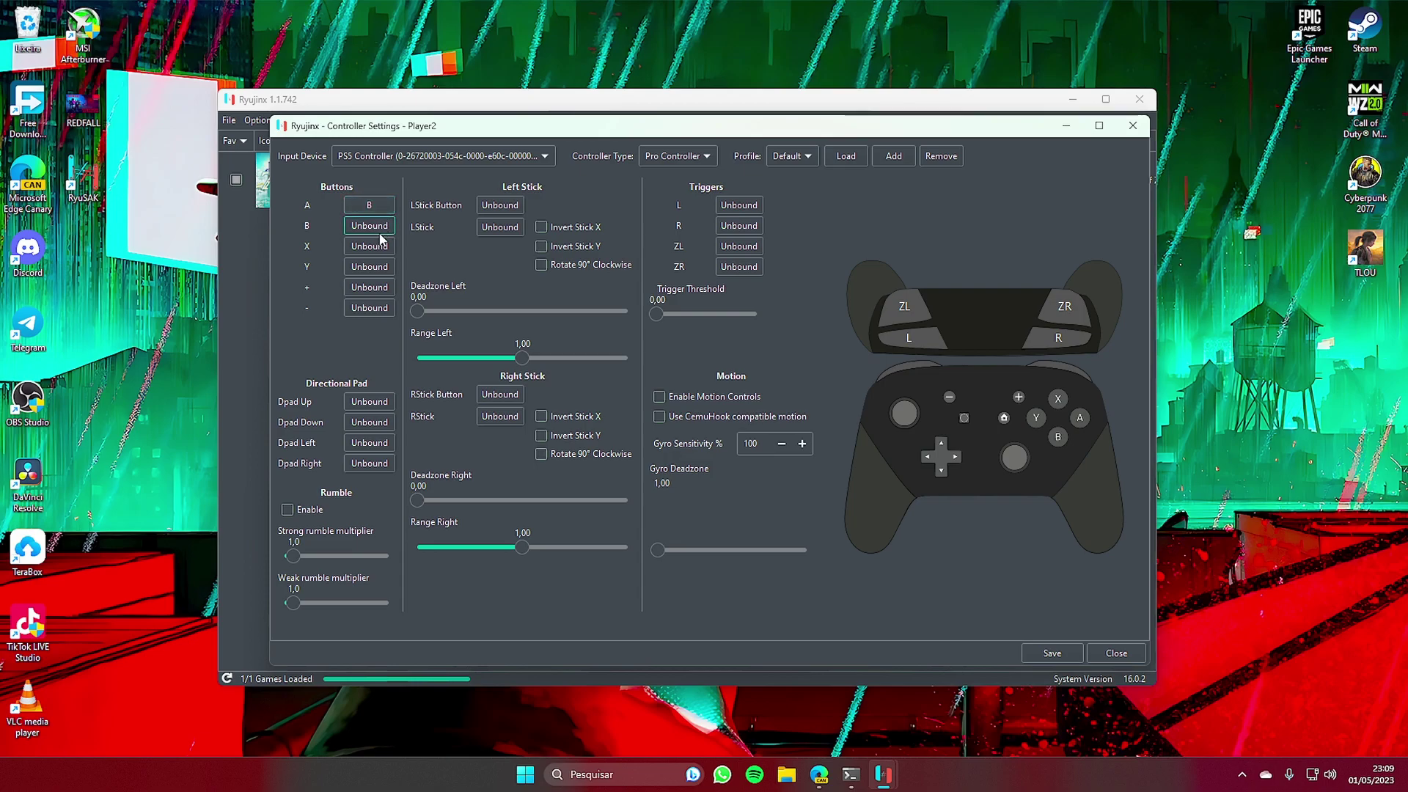
pyautogui.click(377, 232)
pyautogui.press('a')
pyautogui.click(370, 252)
pyautogui.press('x')
pyautogui.click(370, 266)
pyautogui.press('y')
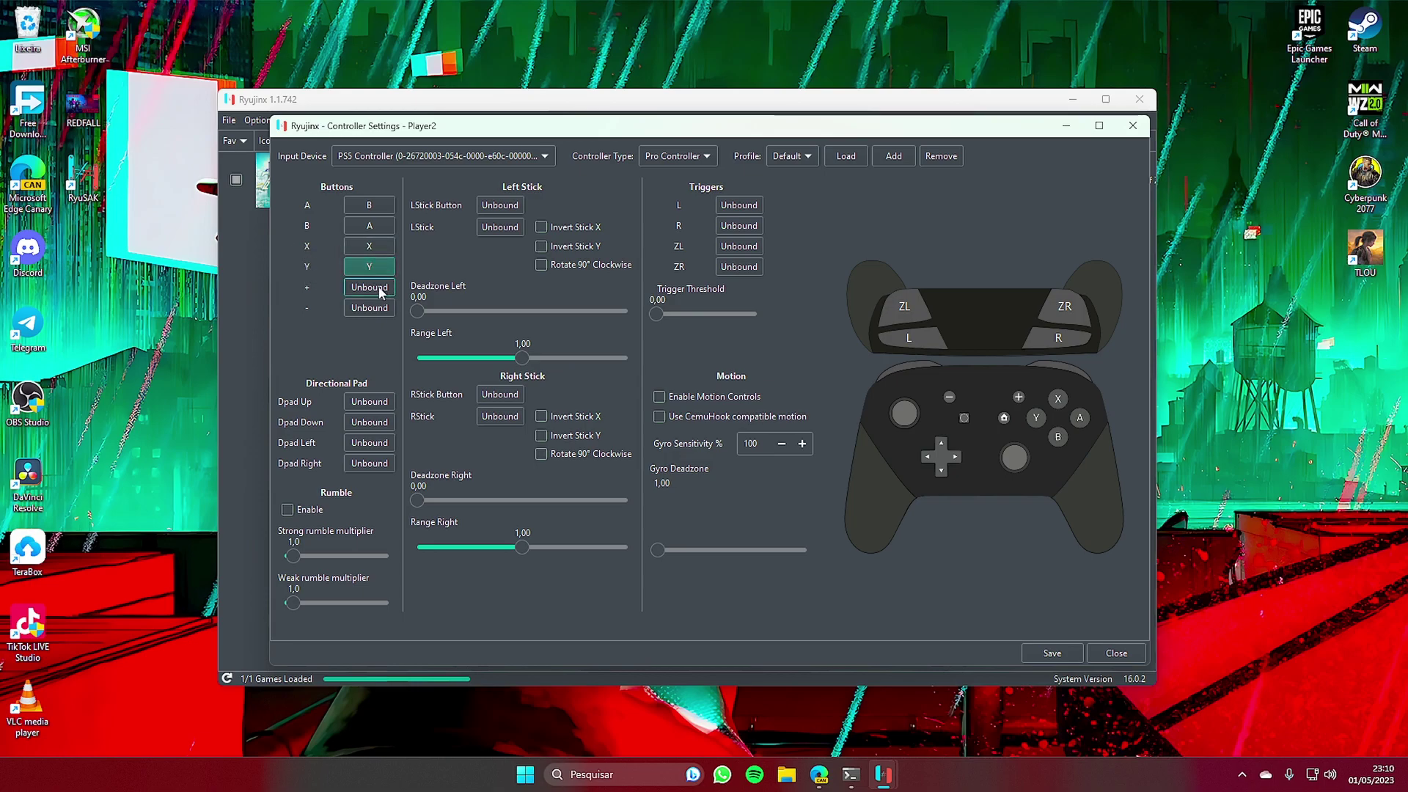
pyautogui.click(370, 294)
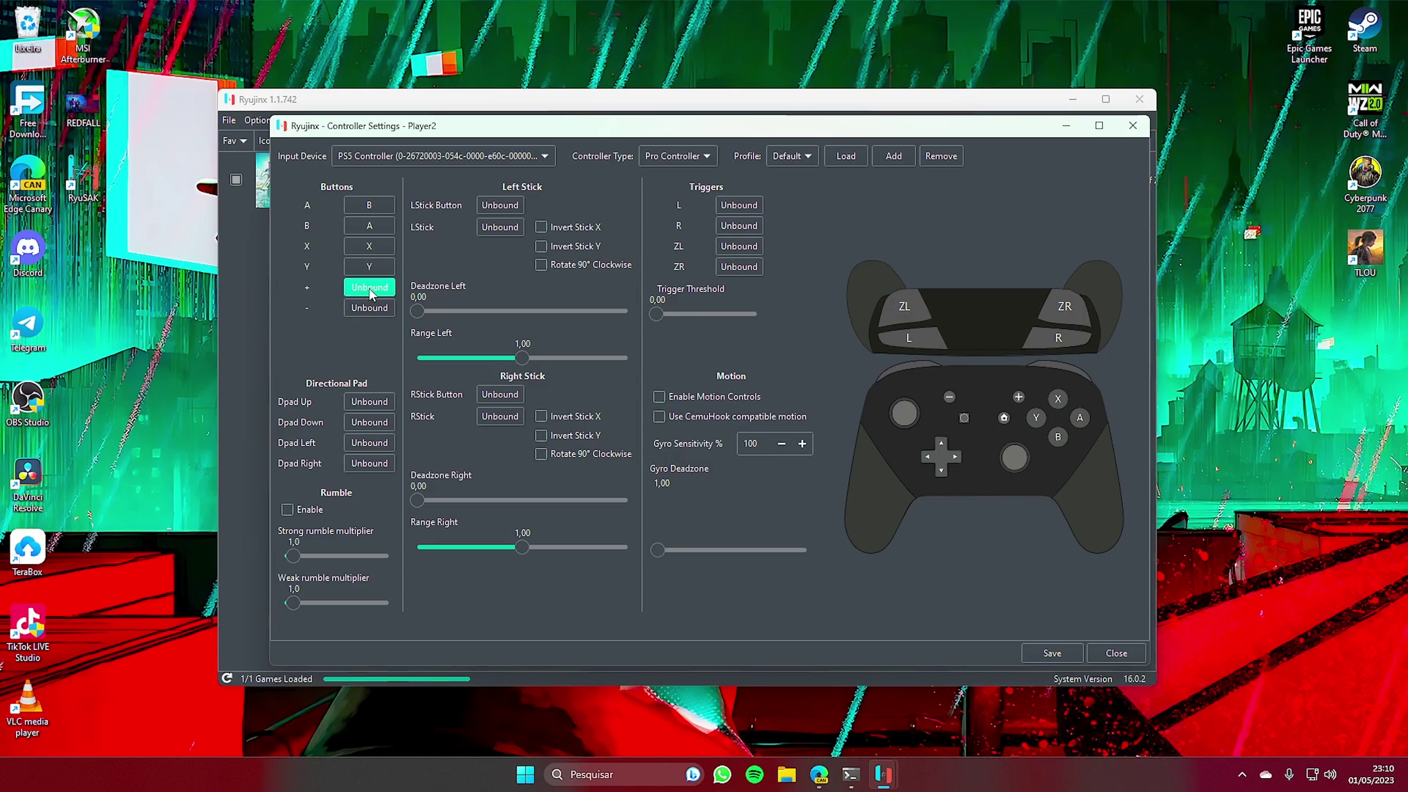
pyautogui.press('+')
pyautogui.press('-')
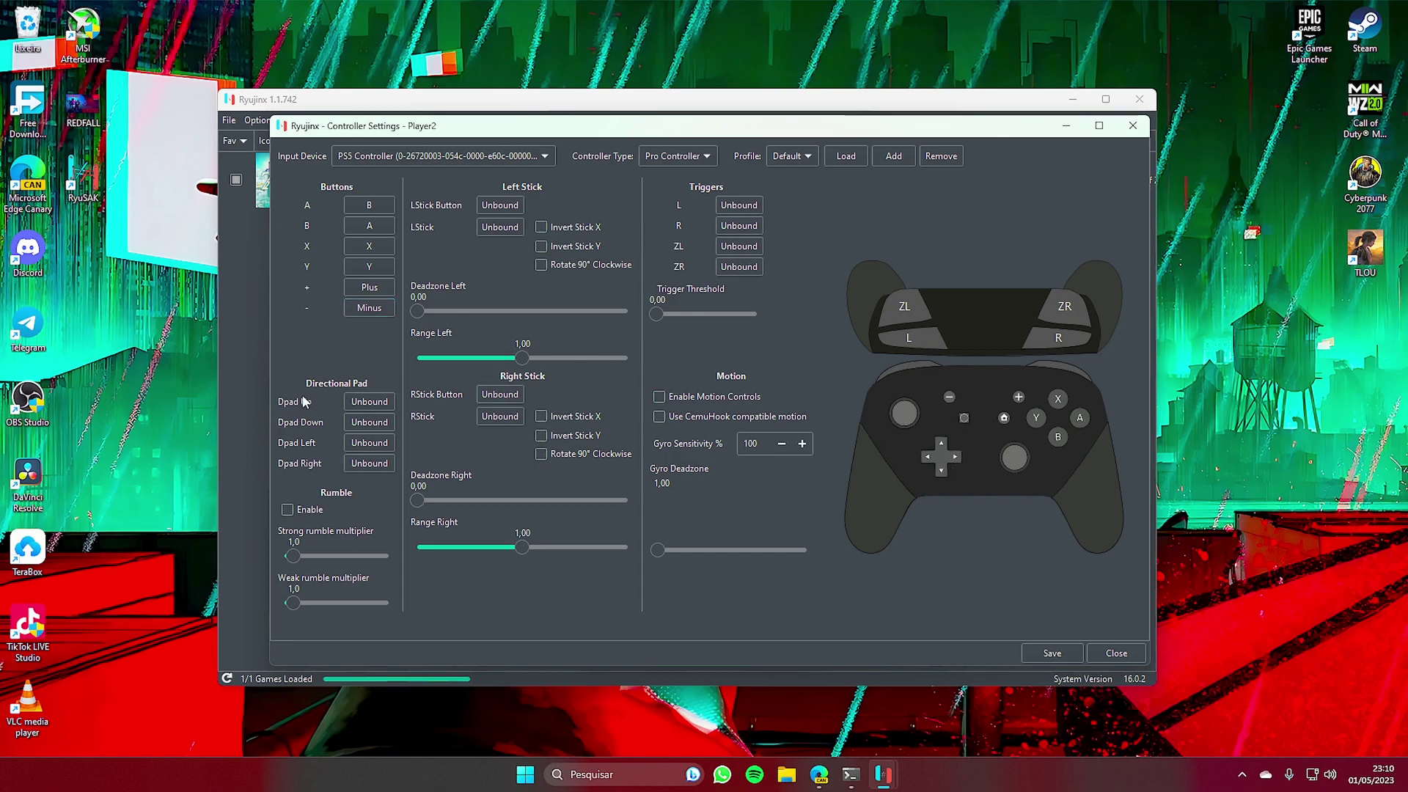
# - Bind Player 2's directional pad to DpadUp, DpadDown, DpadLeft and DpadRight, and enable rumble
pyautogui.click(370, 408)
pyautogui.click(370, 423)
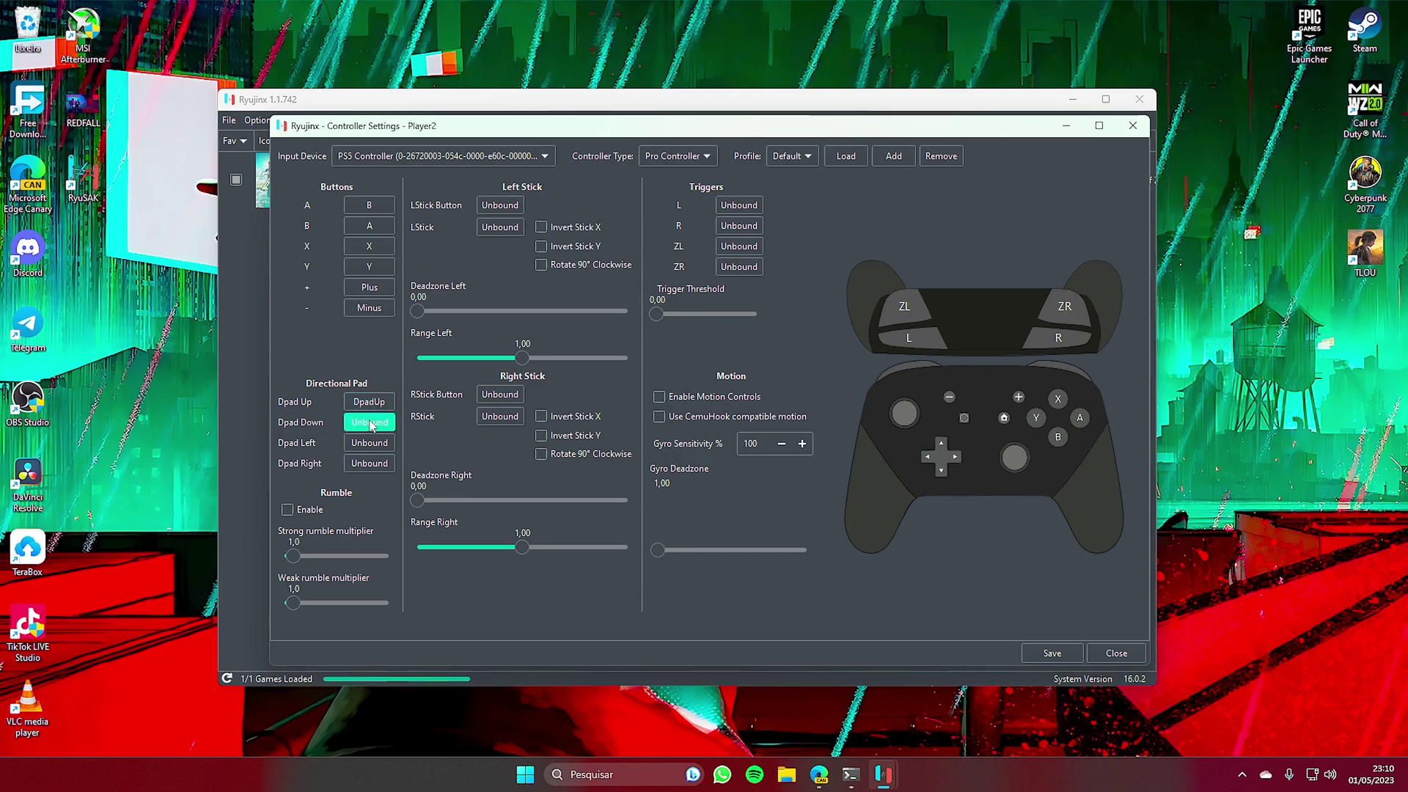
pyautogui.click(371, 443)
pyautogui.click(374, 464)
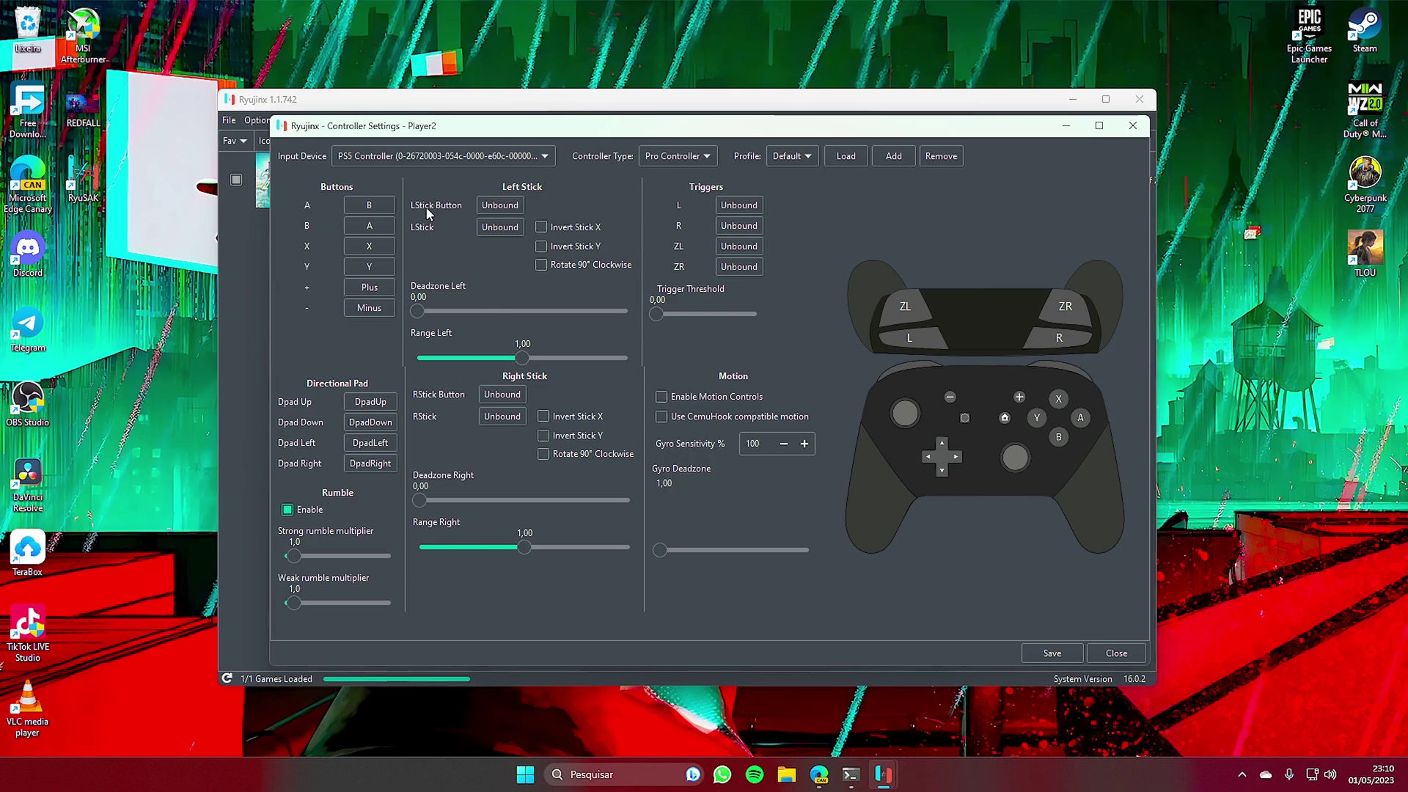
# - Bind Player 2's stick buttons to LeftStick and RightStick, and the stick movements to Left and Right
pyautogui.click(505, 211)
pyautogui.click(495, 230)
pyautogui.click(498, 396)
pyautogui.click(502, 418)
# - Bind L, R, ZL and ZR to LeftShoulder, RightShoulder, LeftTrigger and RightTrigger, and save Player 2's configuration
pyautogui.click(743, 212)
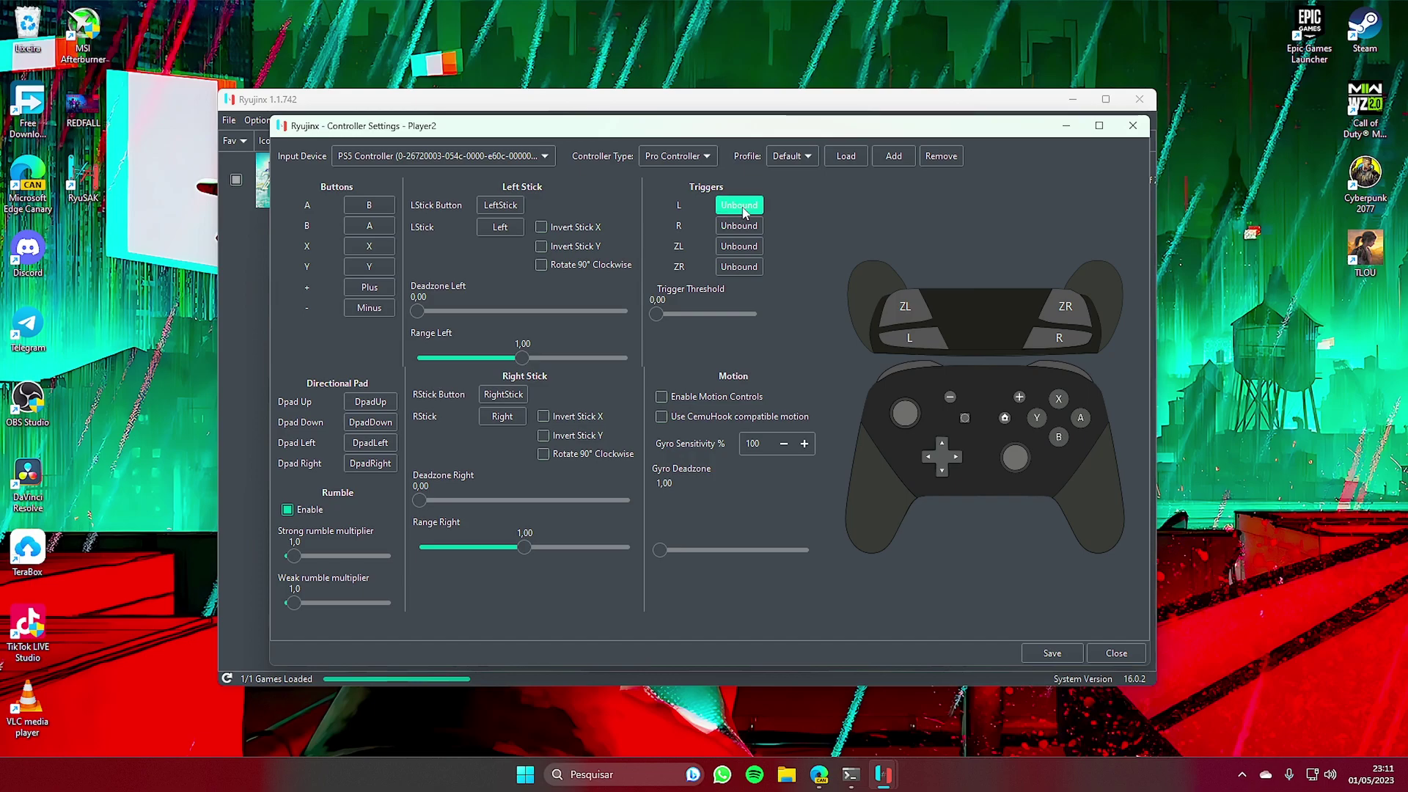
pyautogui.click(746, 227)
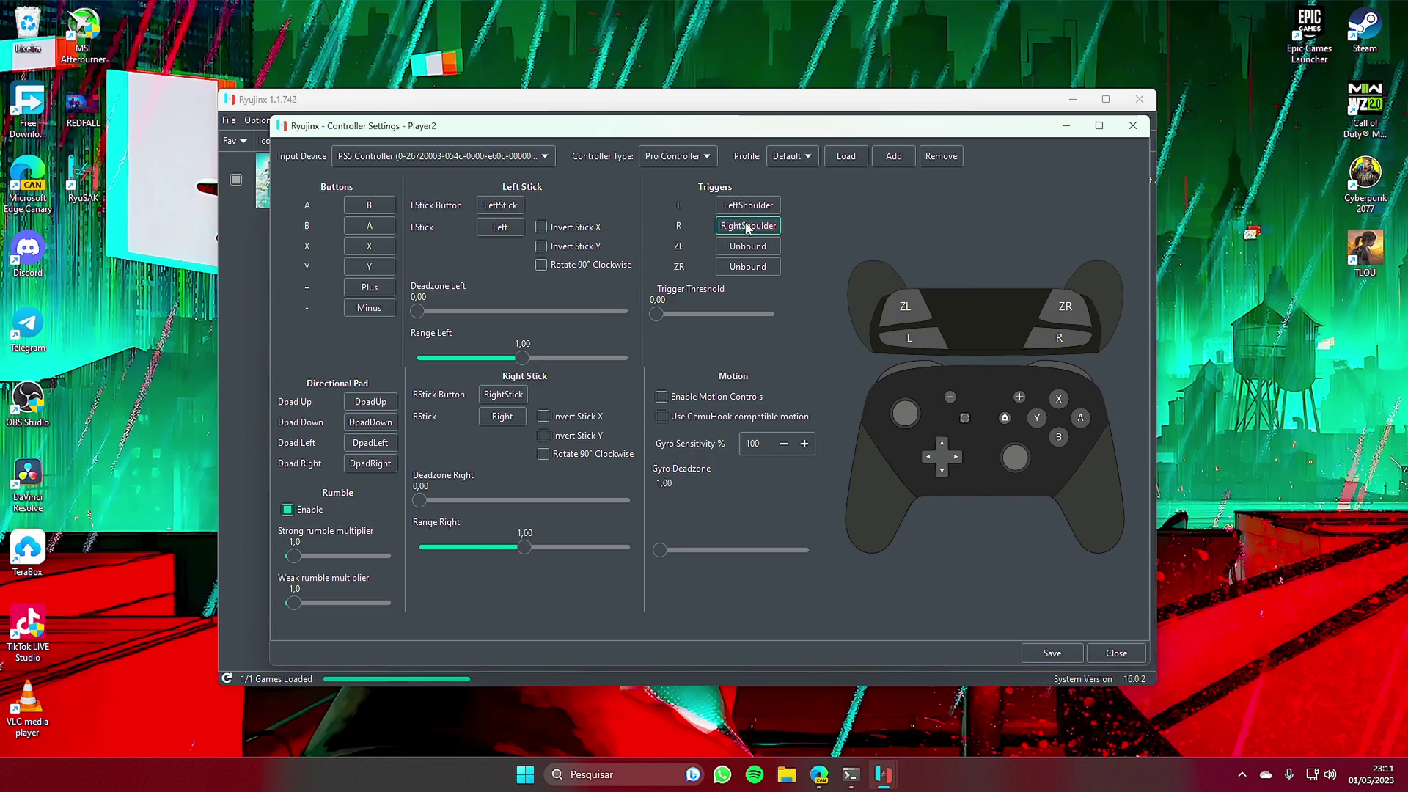
pyautogui.click(751, 250)
pyautogui.click(764, 269)
pyautogui.click(1063, 651)
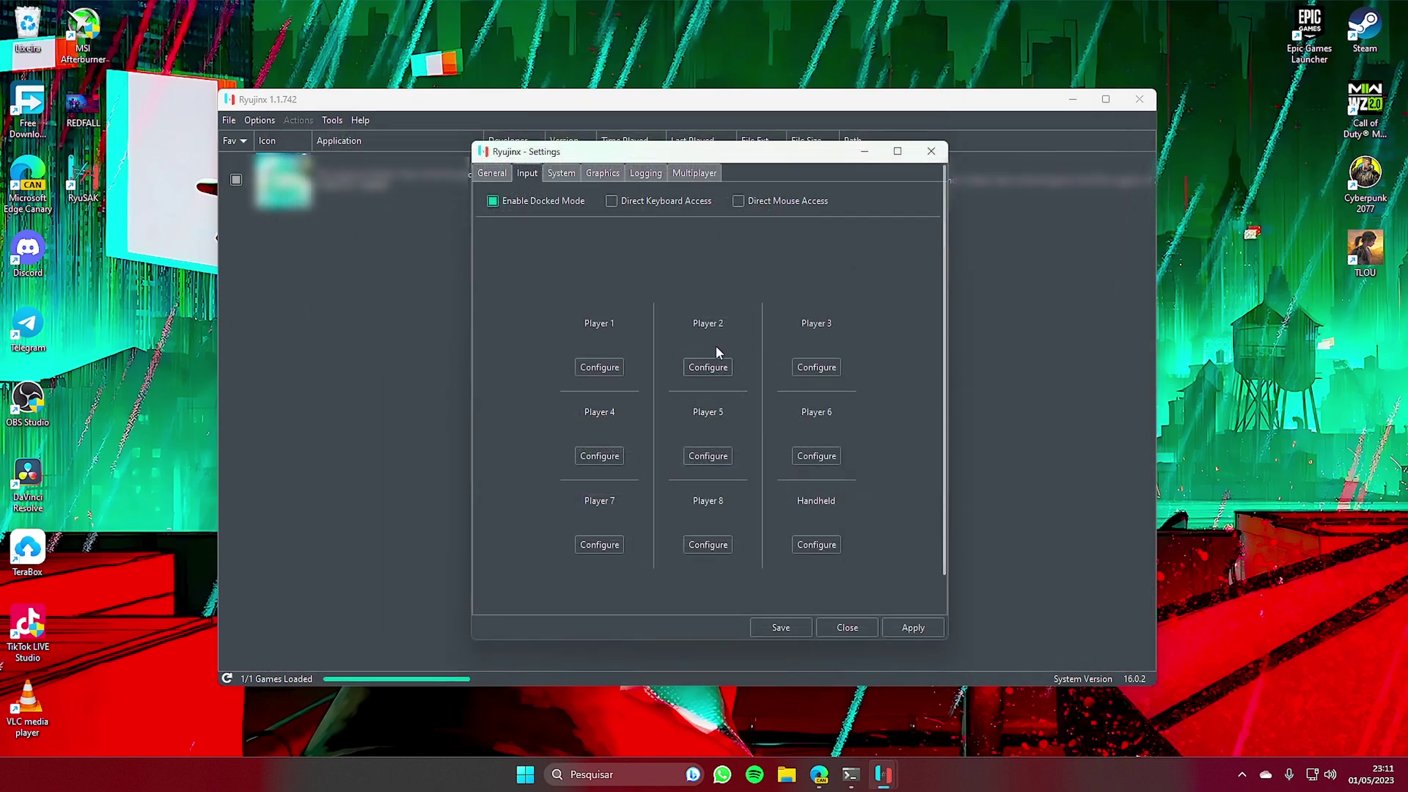
# - Review the system and graphics settings, including the available graphics backends, without changing the backend
pyautogui.click(569, 174)
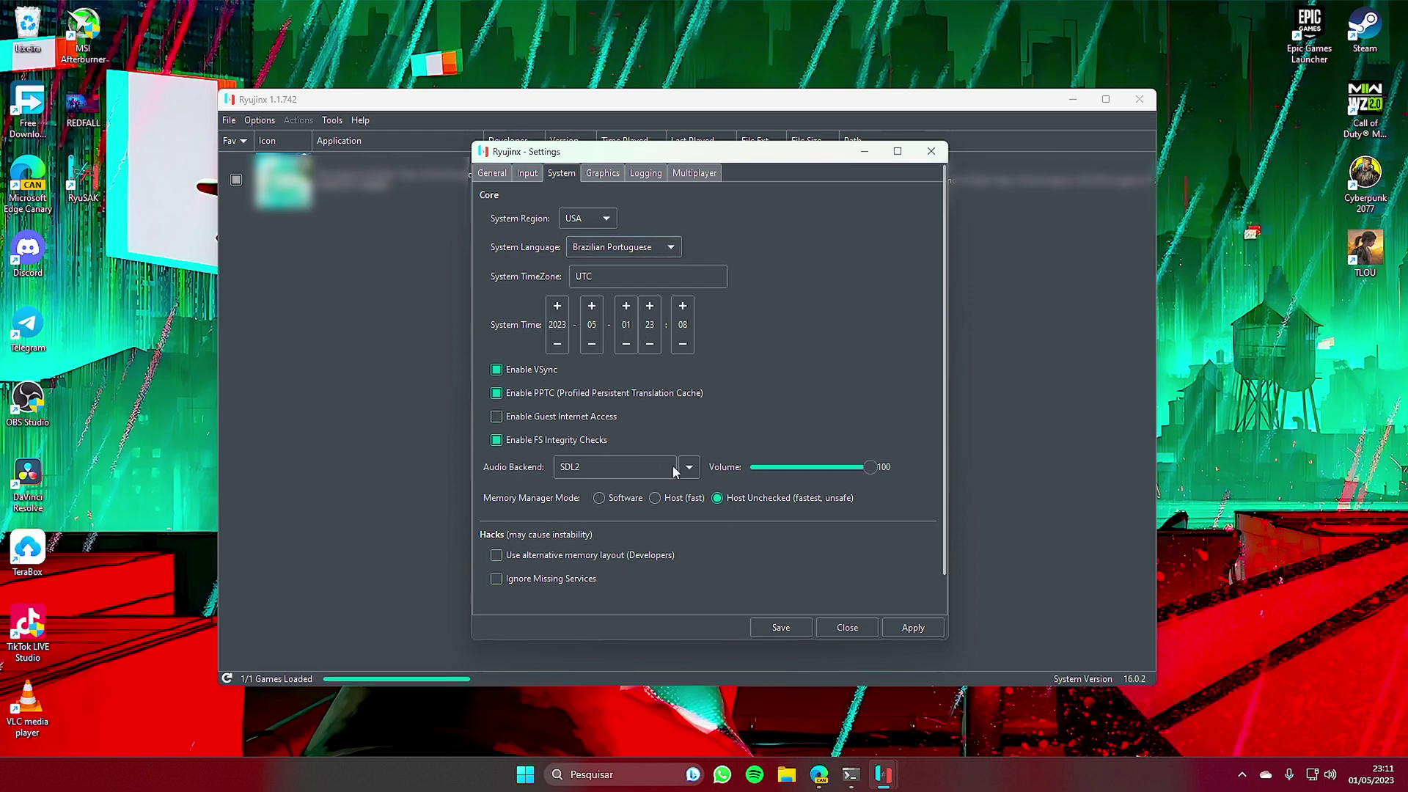
pyautogui.click(601, 175)
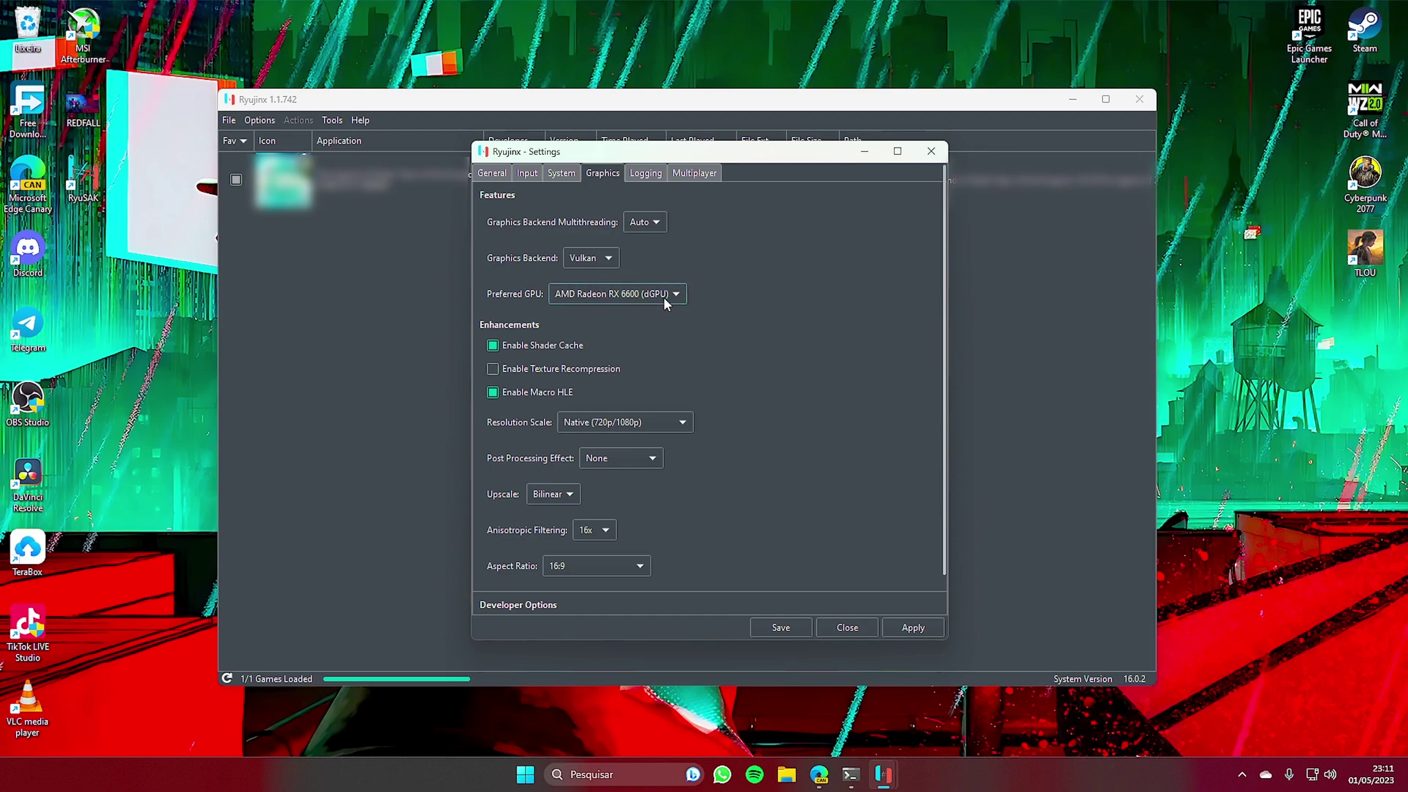
pyautogui.click(603, 266)
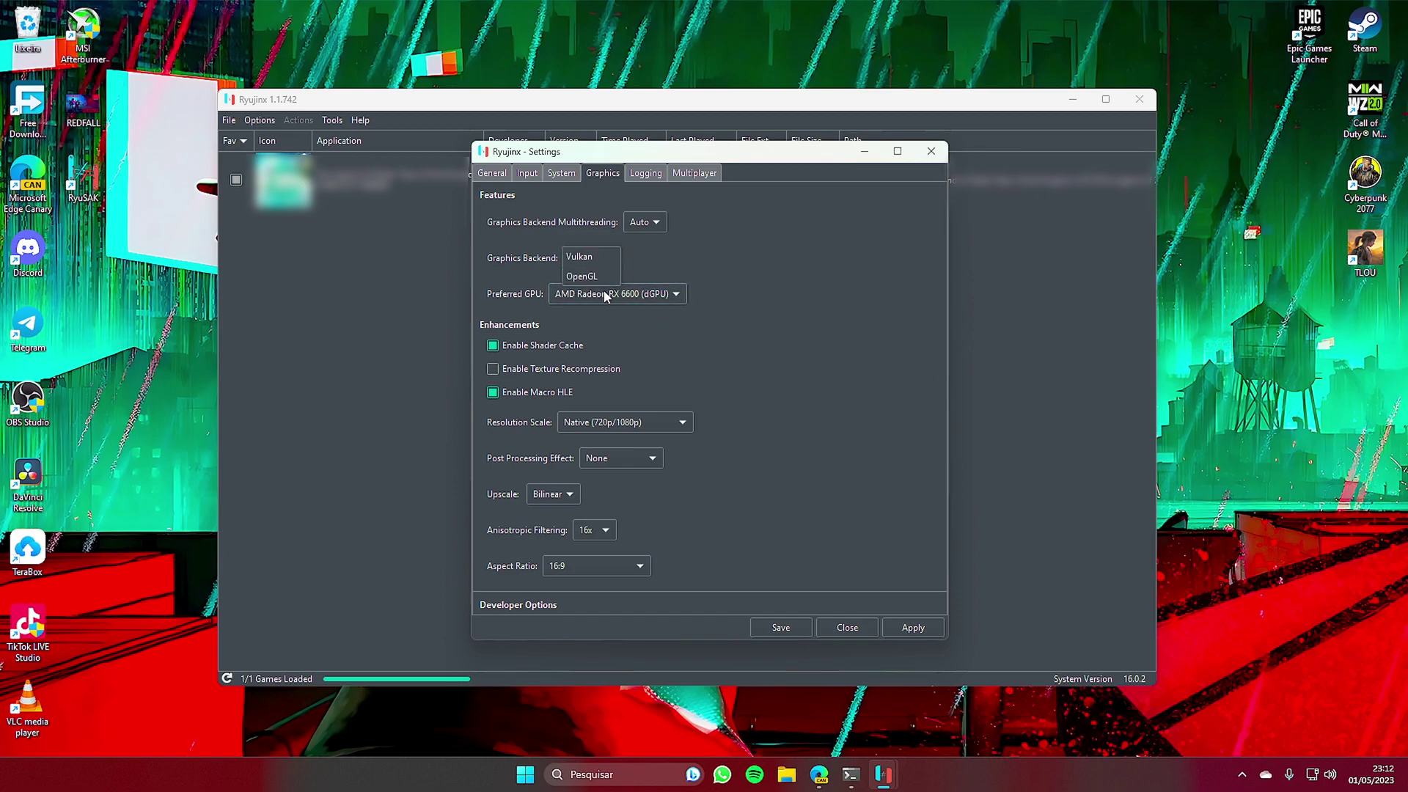
pyautogui.click(654, 317)
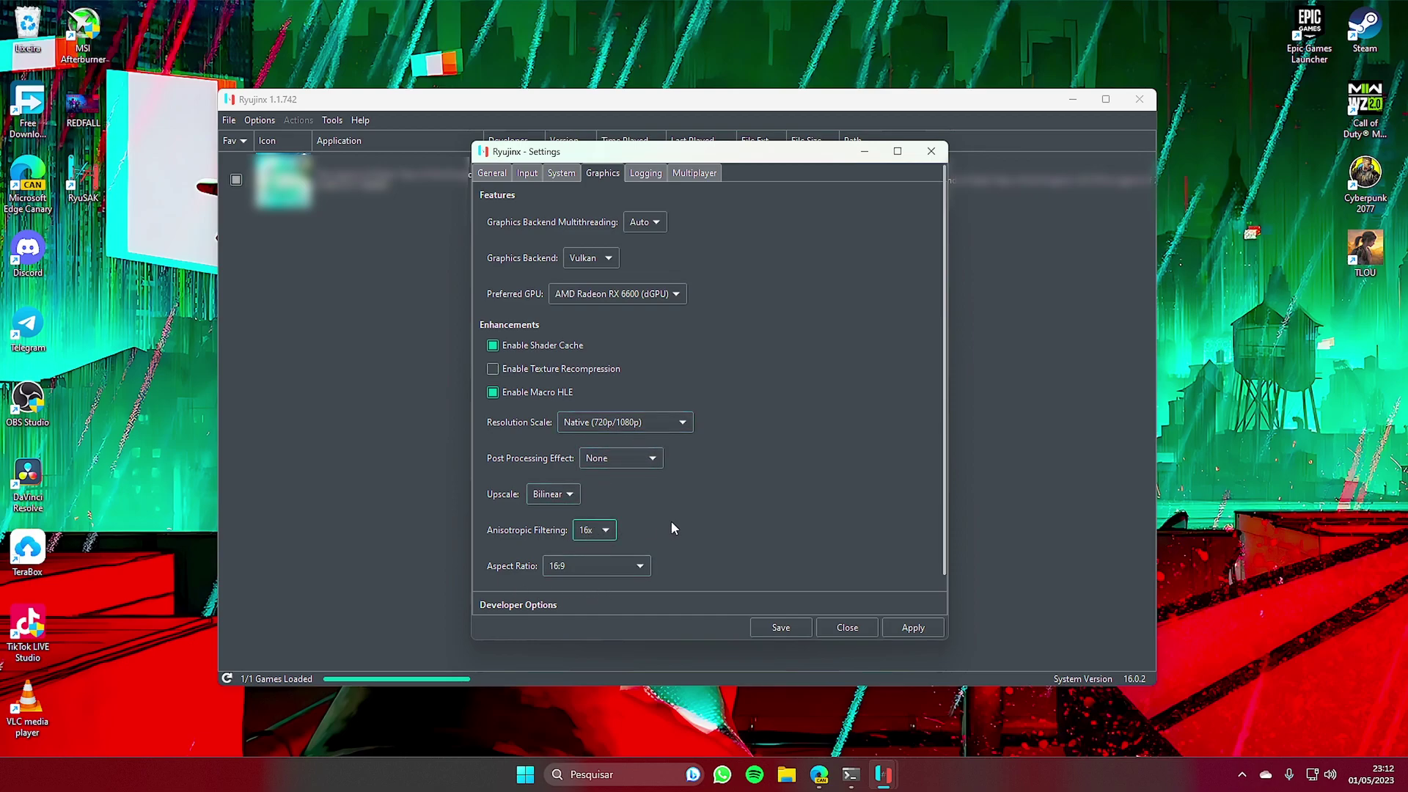
# - Set anisotropic filtering to Auto, apply the settings, and leave the settings window
pyautogui.click(609, 530)
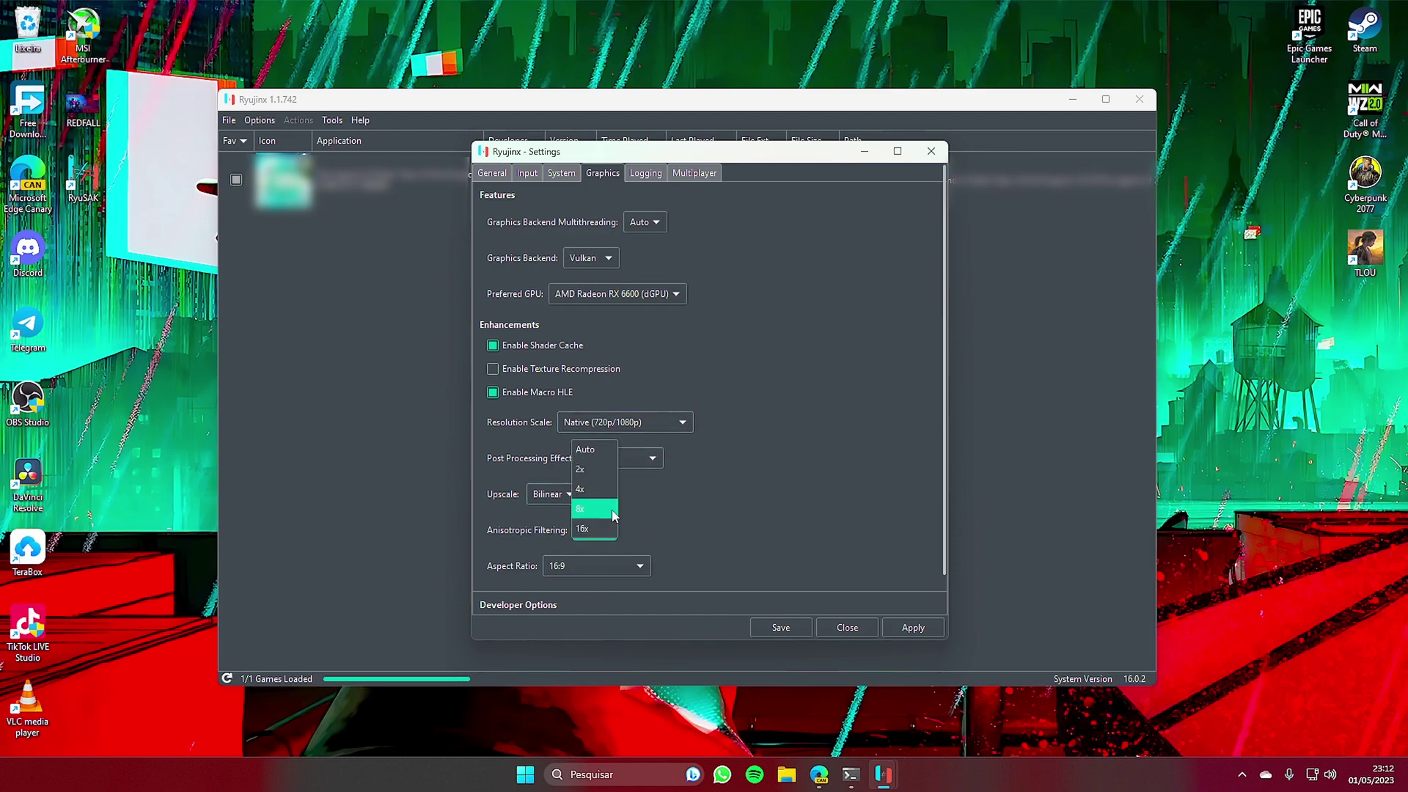
pyautogui.click(597, 449)
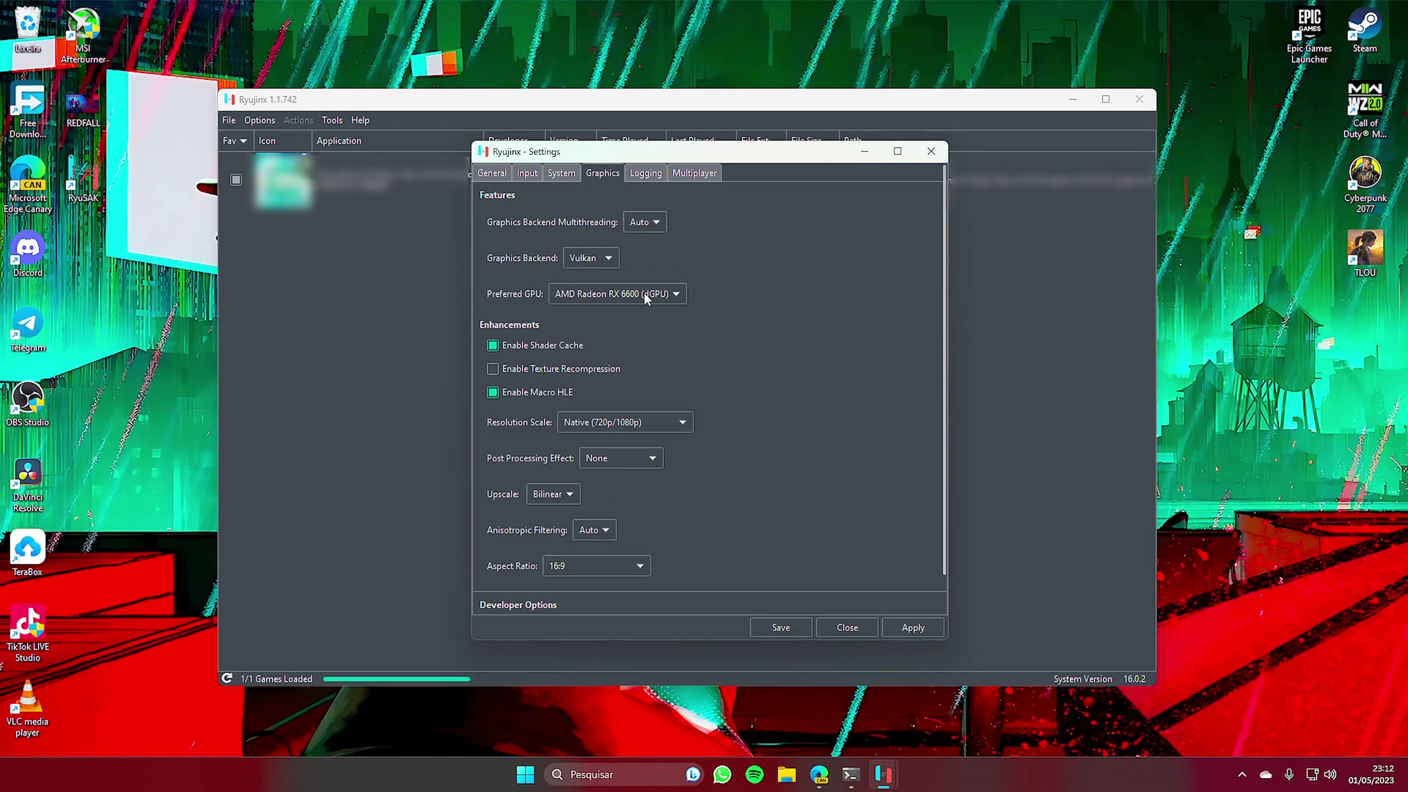
pyautogui.click(903, 629)
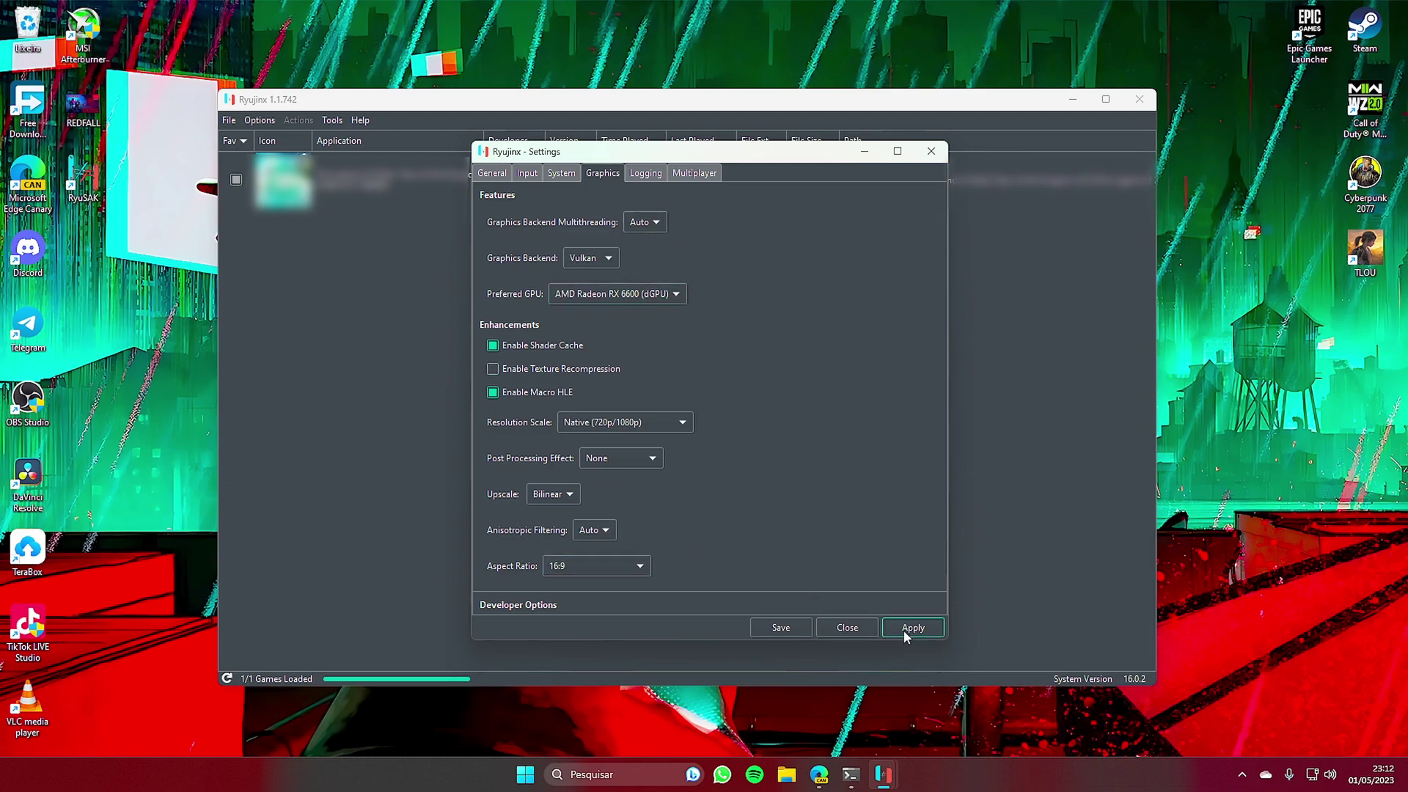
pyautogui.click(904, 631)
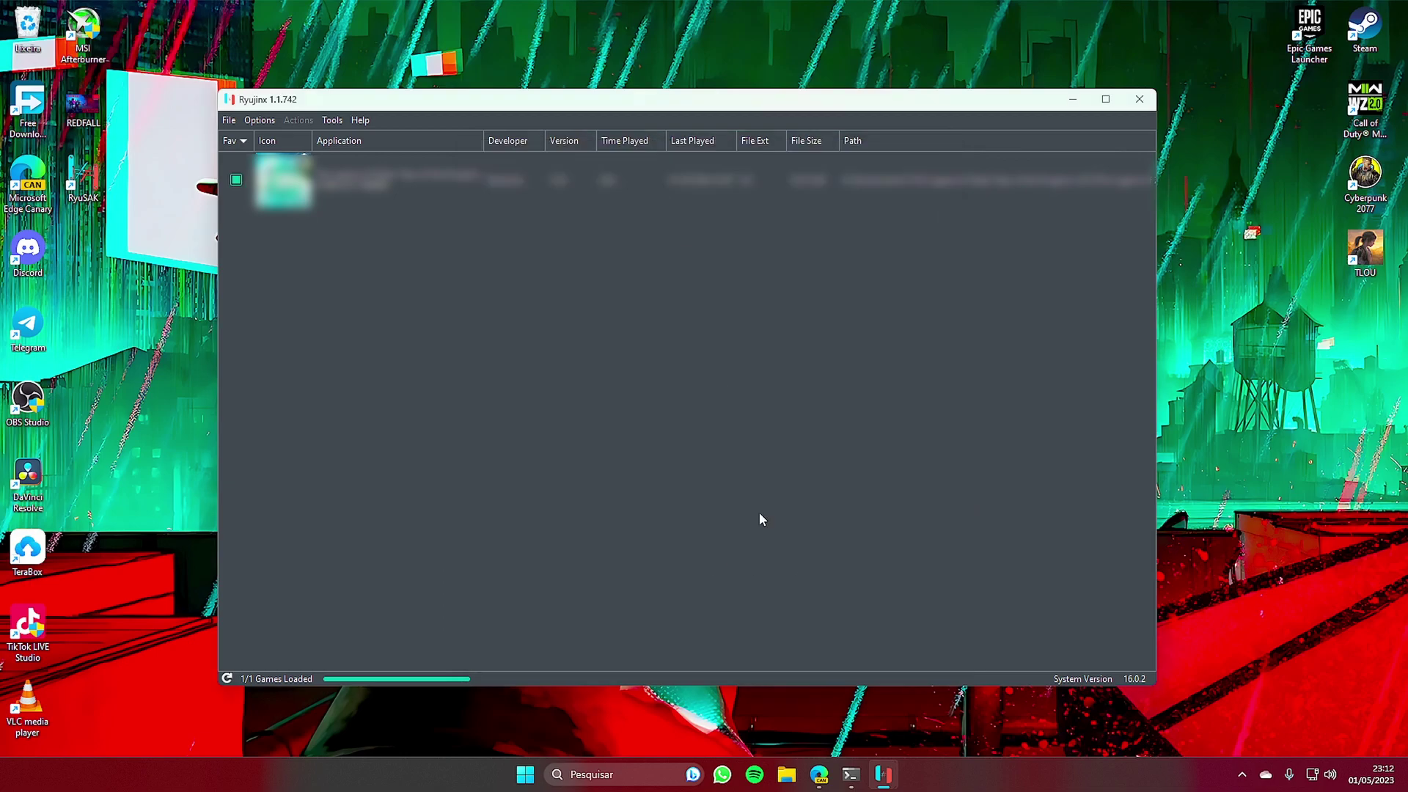